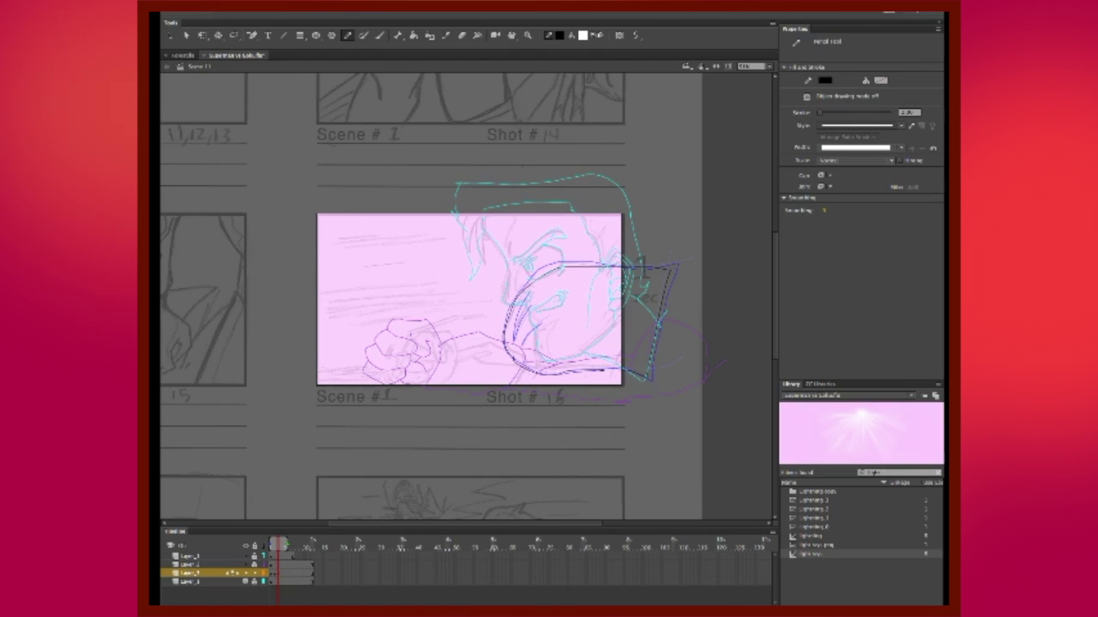
Trace the collar outline in black pencil on the next frame of the collar layer and return to the first frame.
{"action": "key", "text": "period"}
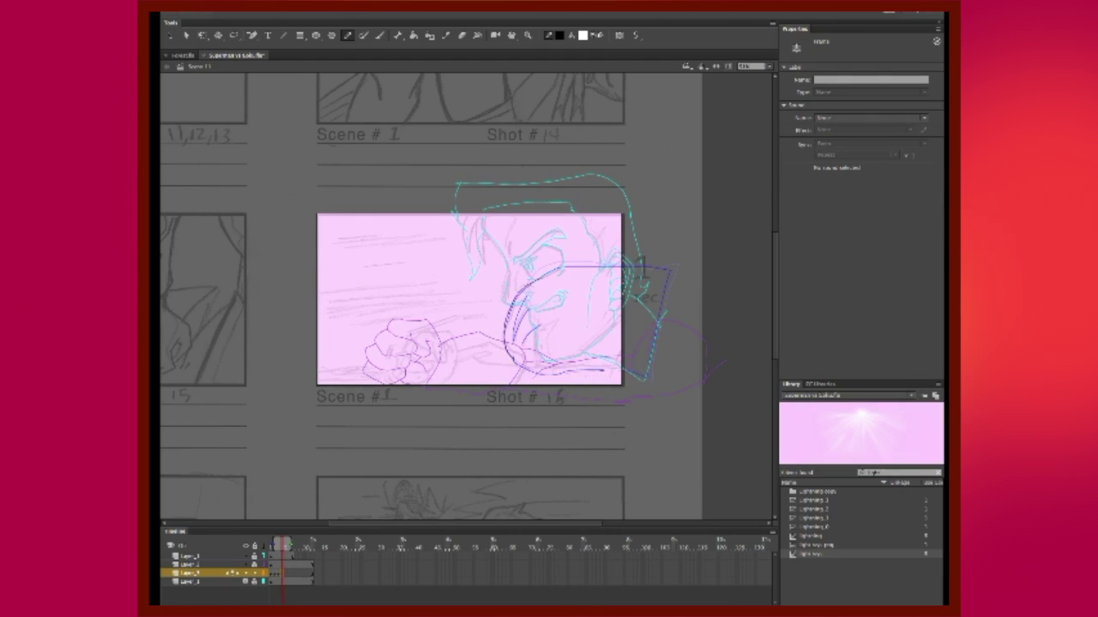
{"action": "key", "text": "y"}
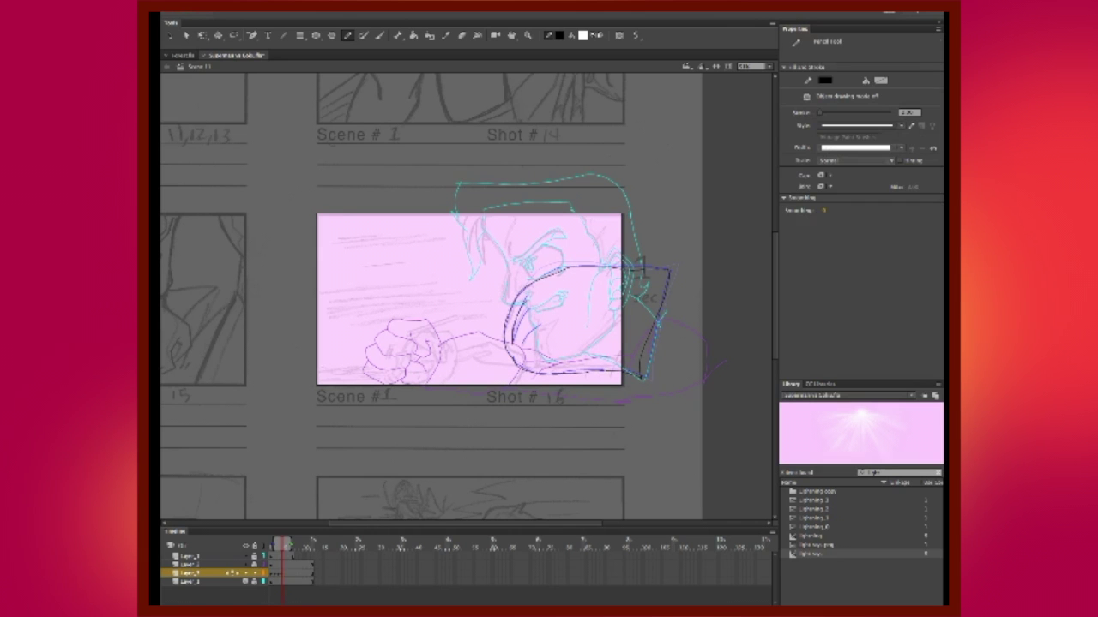
{"action": "key", "text": "comma"}
{"action": "key", "text": "comma"}
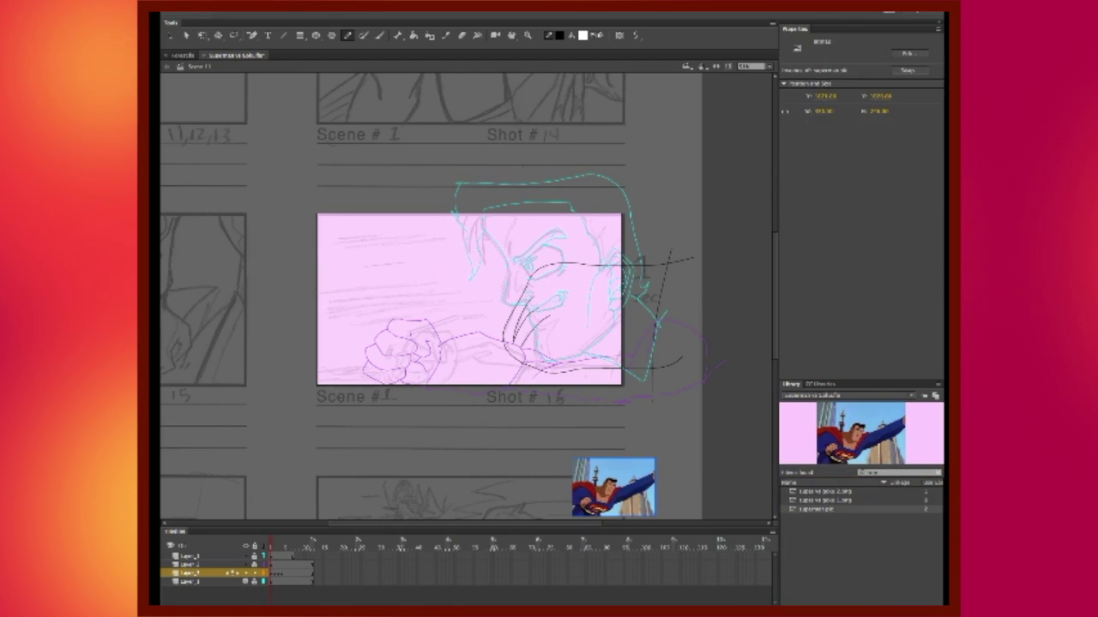
Enlarge the Superman reference picture below the storyboard panel and fill the collar dark red on its frames.
{"action": "key", "text": "q"}
{"action": "key", "text": "k"}
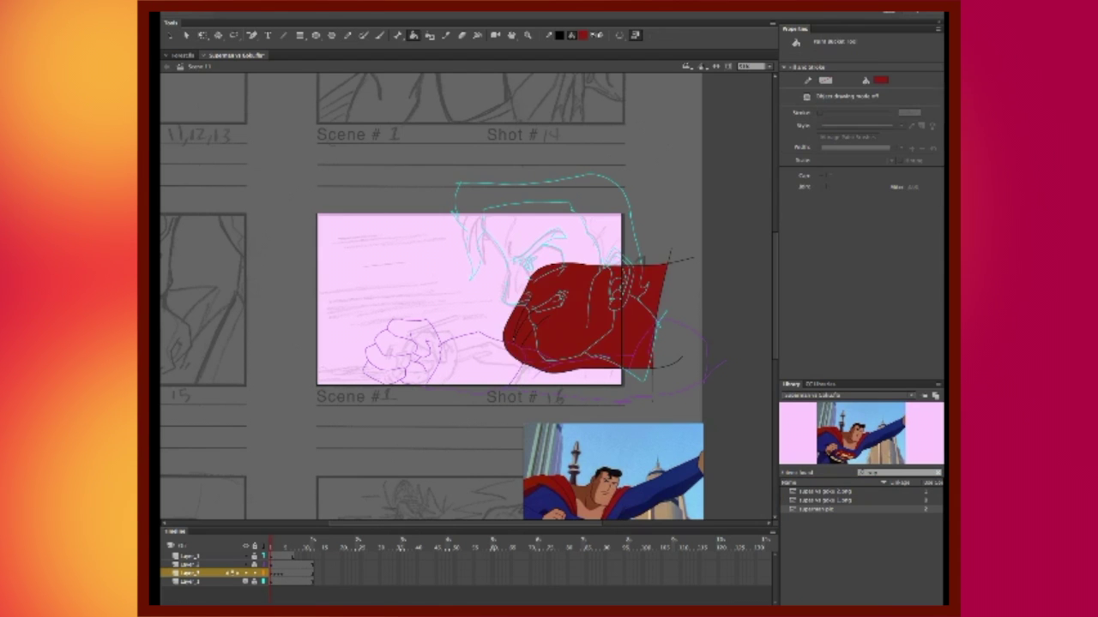
{"action": "left_click", "coordinate": [583, 317]}
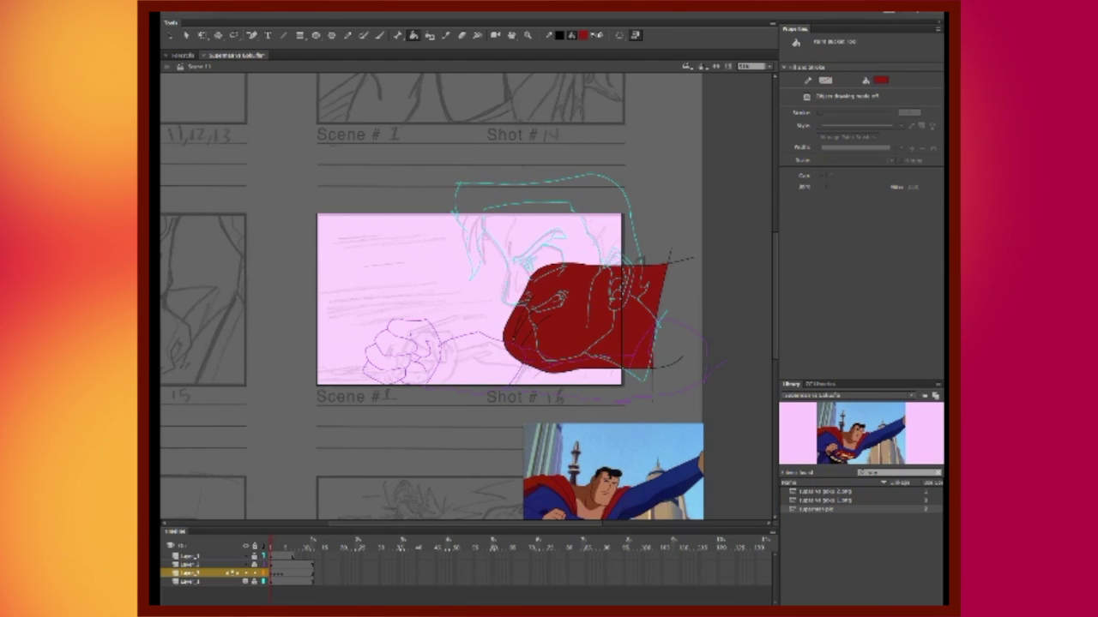
{"action": "key", "text": "ctrl+z"}
{"action": "key", "text": "ctrl+y"}
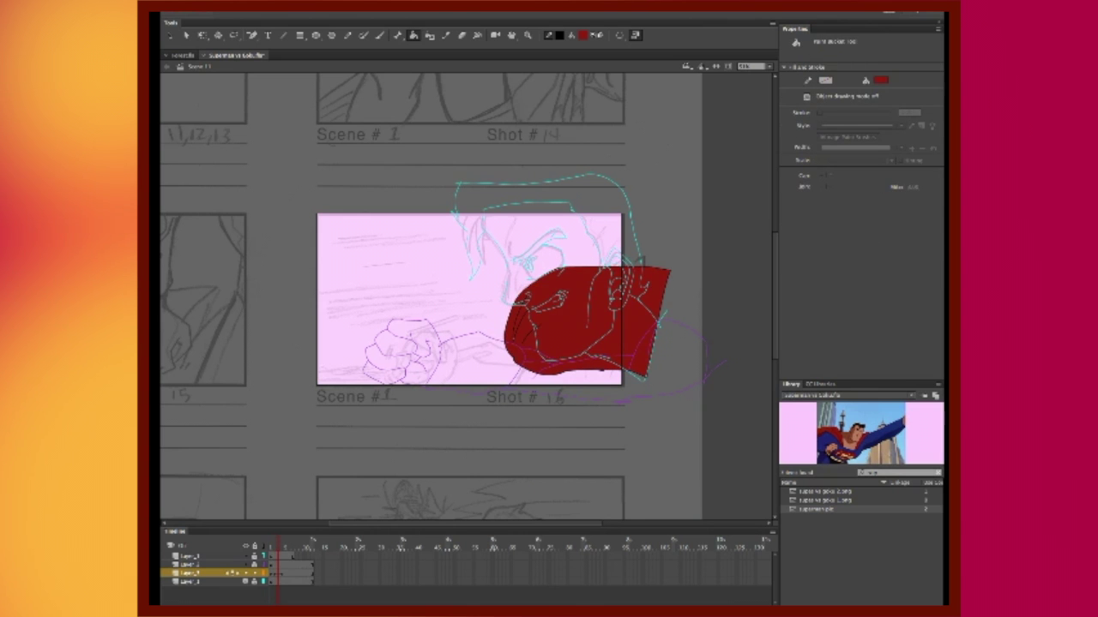
Unlock the arm and head layers and fill the fist and face with light brown skin and the sleeve with dark blue.
{"action": "left_click", "coordinate": [232, 566]}
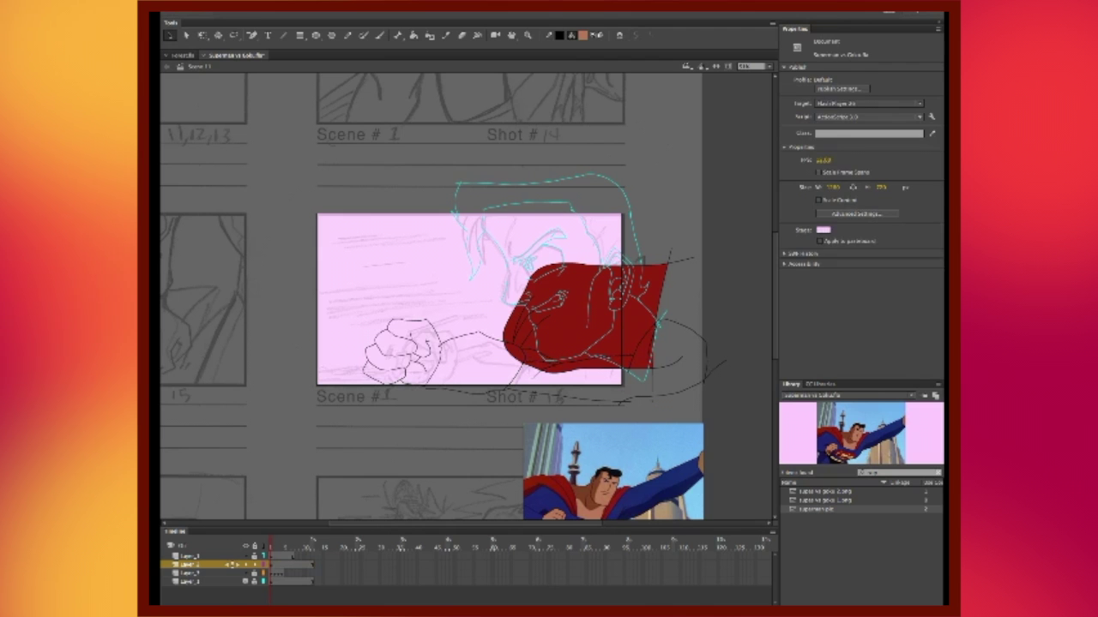
{"action": "left_click", "coordinate": [403, 343]}
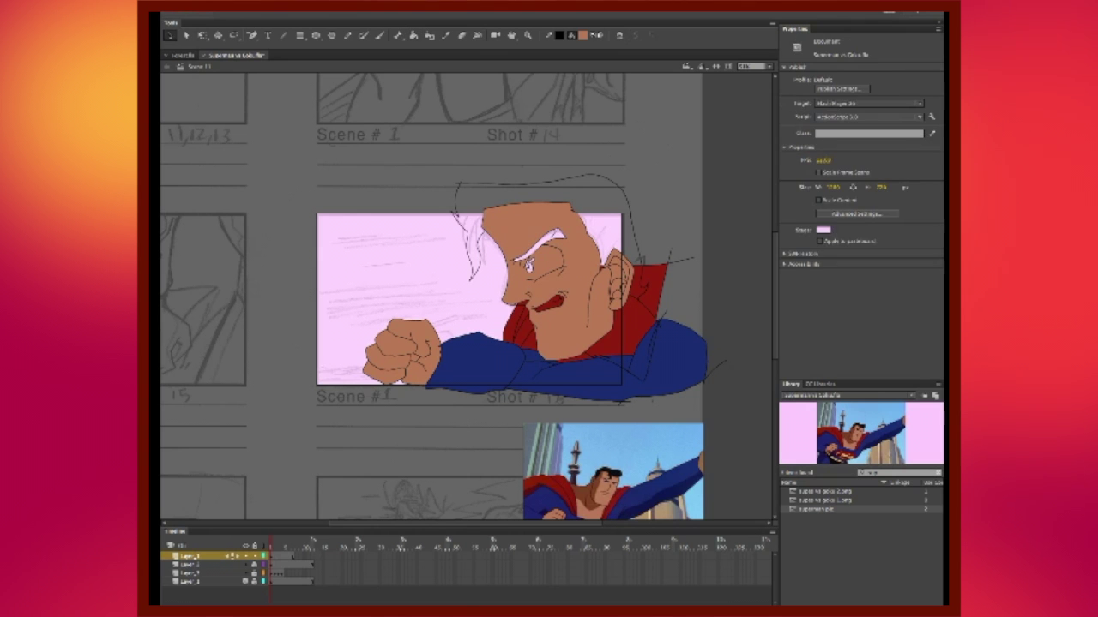
Place the full-body caped Superman symbol over the drawing as a colour reference.
{"action": "left_click", "coordinate": [190, 573]}
{"action": "key", "text": "v"}
{"action": "left_click", "coordinate": [532, 178]}
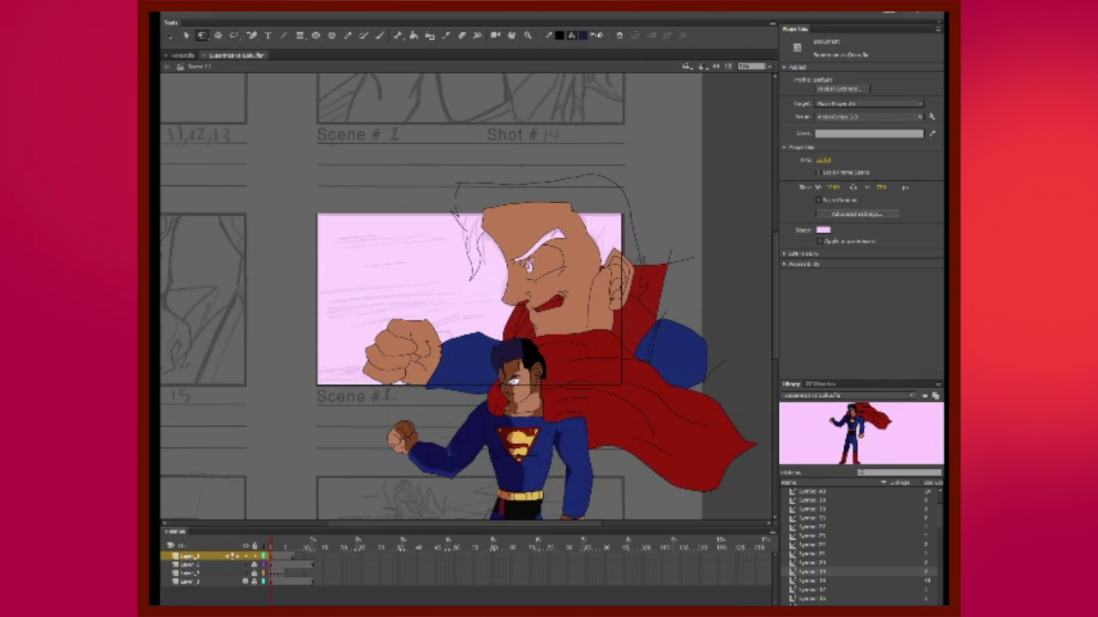
Fill the profile head's hair and eyebrow with dark purple and colour the mouth with white teeth.
{"action": "key", "text": "k"}
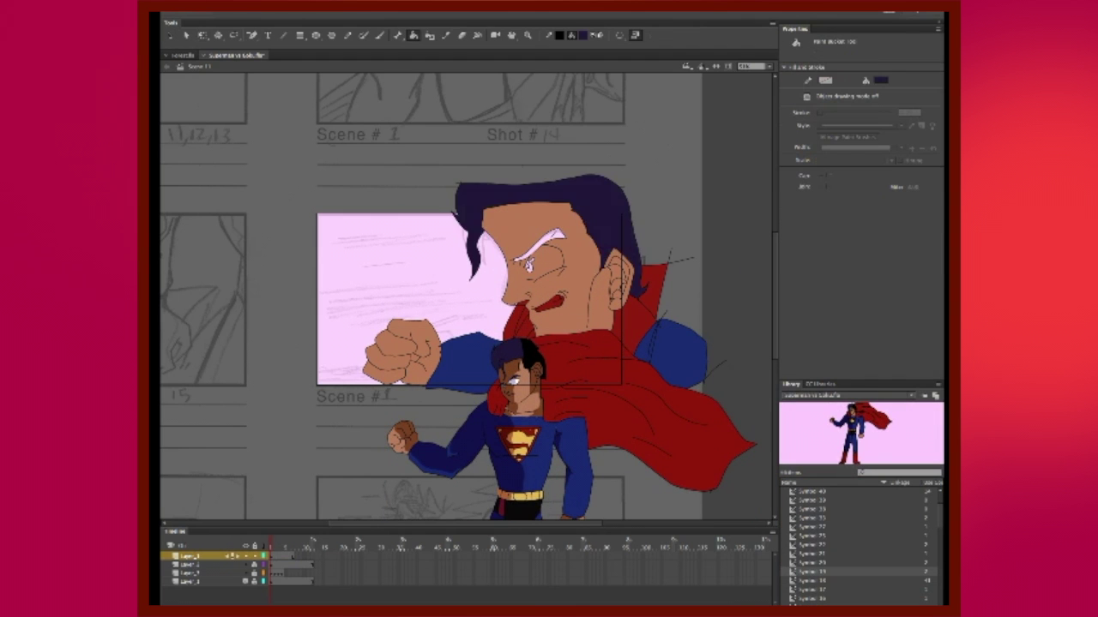
{"action": "left_click", "coordinate": [557, 193]}
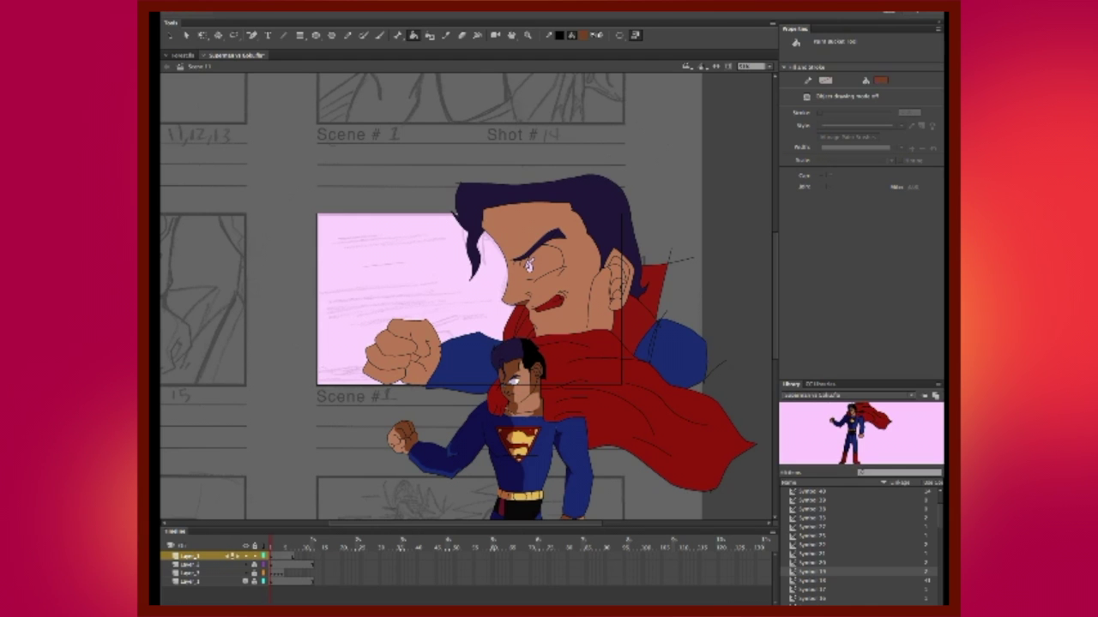
{"action": "left_click", "coordinate": [548, 303]}
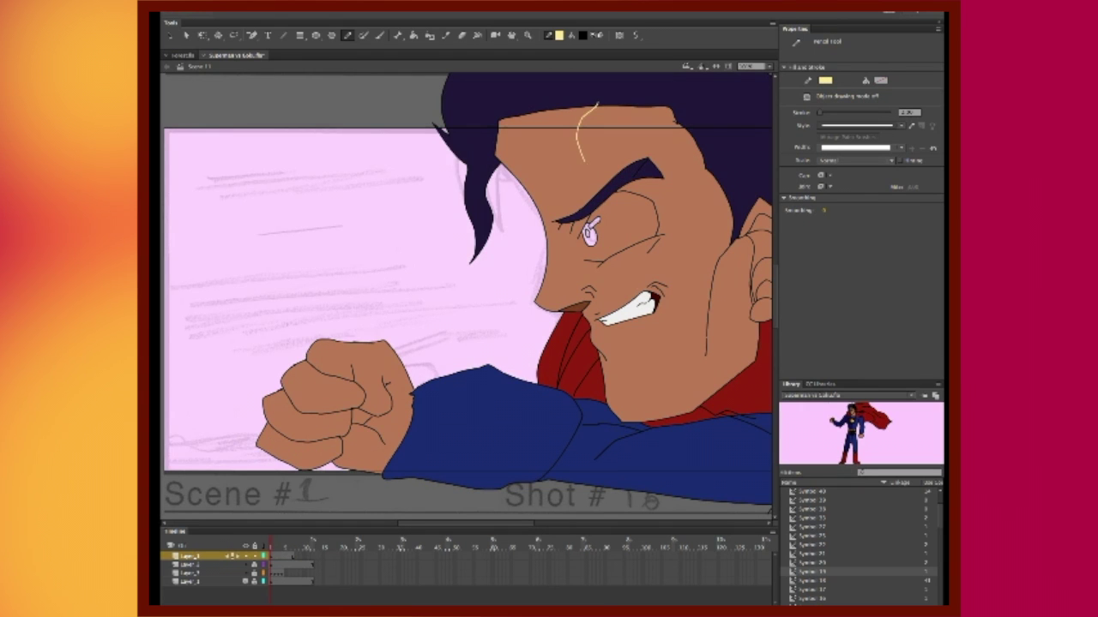
Draw pale yellow shadow boundary lines down the forehead, past the eye, across the cheek to the chin, and through the ear.
{"action": "left_click_drag", "start_coordinate": [576, 145], "coordinate": [580, 210]}
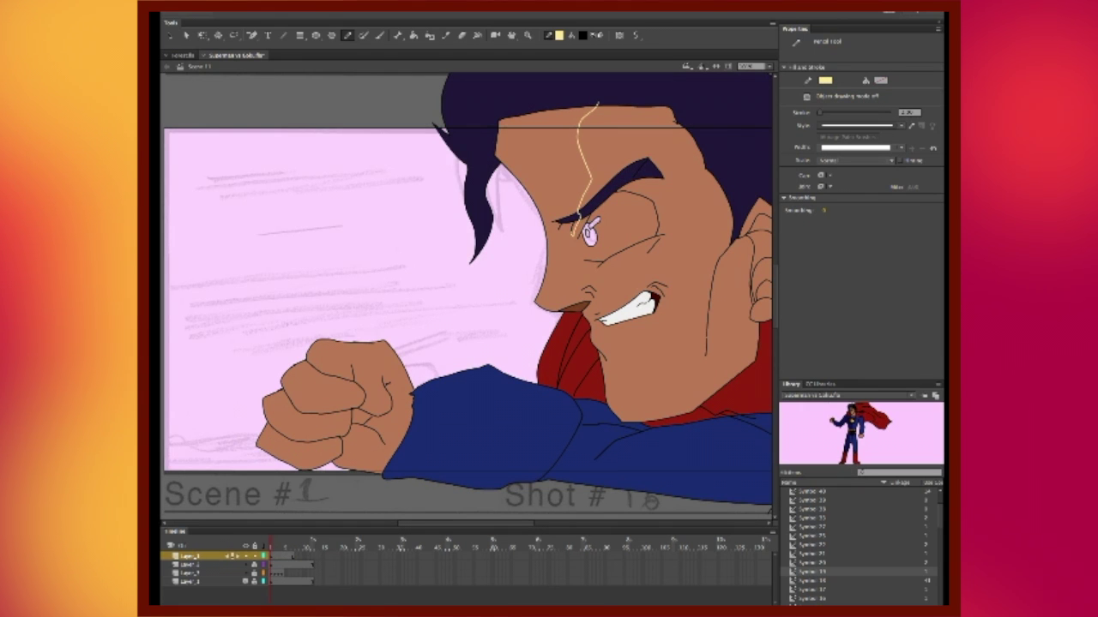
{"action": "left_click_drag", "start_coordinate": [610, 262], "coordinate": [631, 300]}
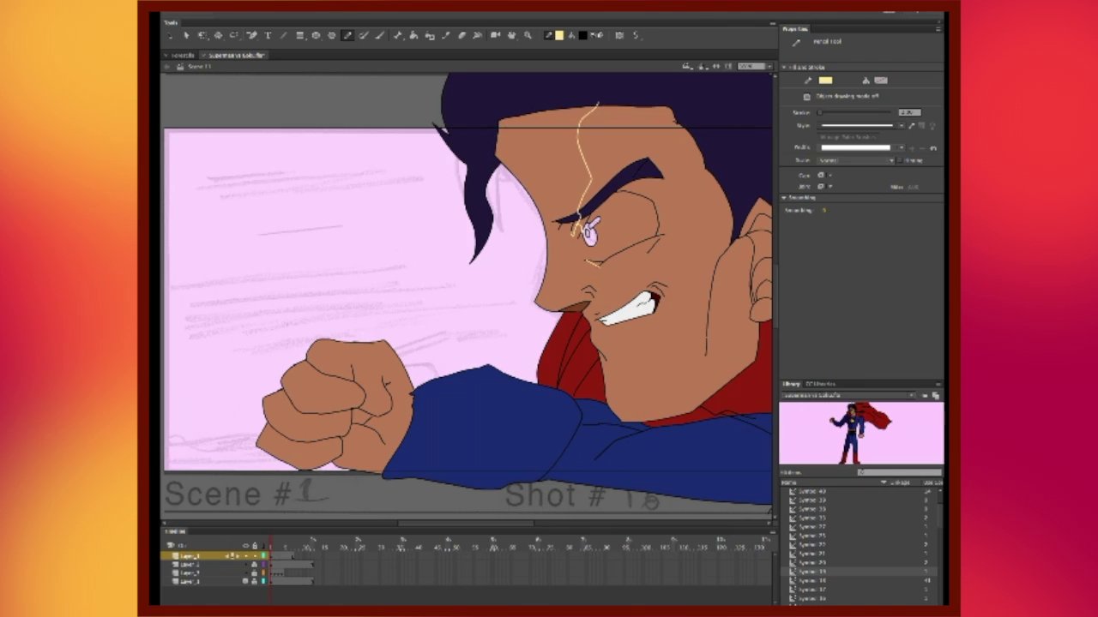
{"action": "left_click_drag", "start_coordinate": [631, 310], "coordinate": [640, 424]}
{"action": "scroll", "coordinate": [466, 290], "scroll_direction": "right", "scroll_amount": 3}
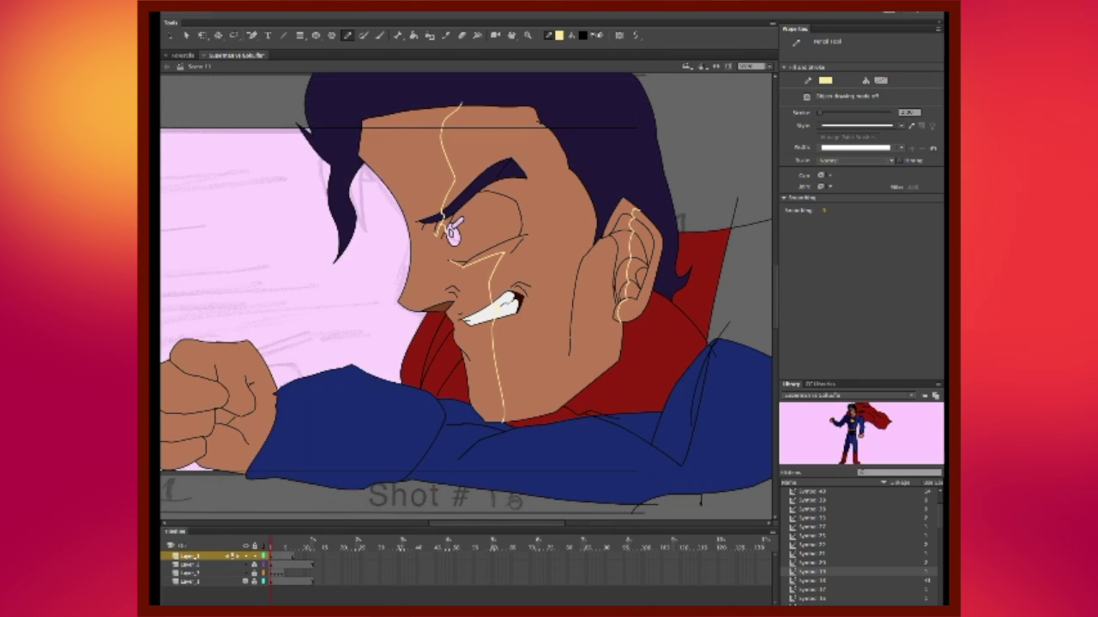
Fill the shaded side of the hair and eyebrow black and the shaded side of the face dark brown.
{"action": "key", "text": "ctrl+minus"}
{"action": "key", "text": "k"}
{"action": "key", "text": "ctrl+equal"}
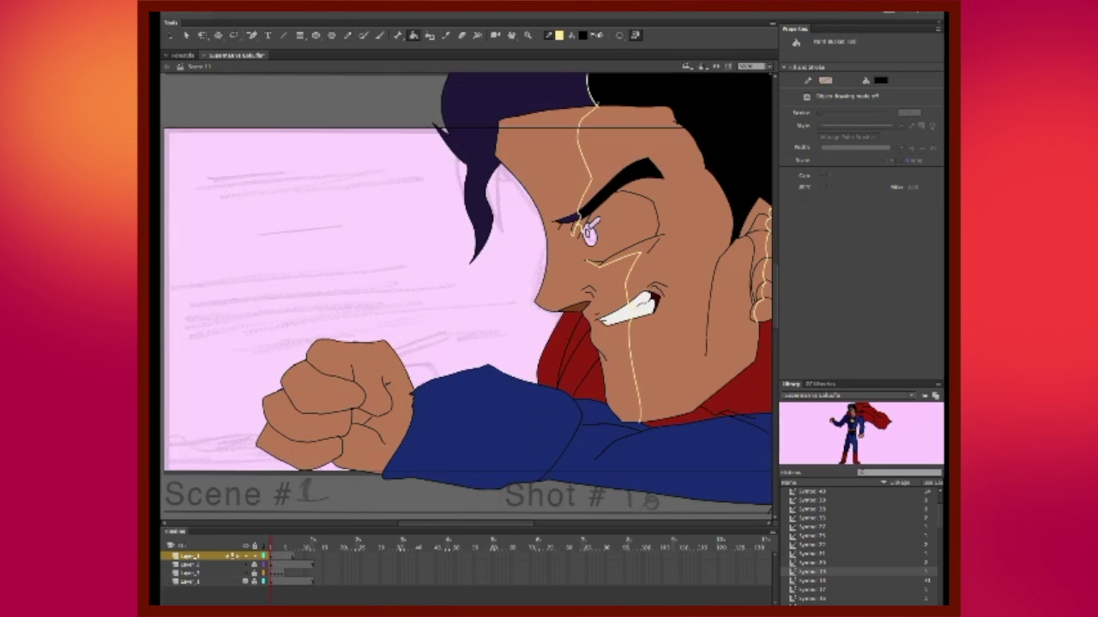
{"action": "key", "text": "ctrl+v"}
{"action": "left_click", "coordinate": [677, 283]}
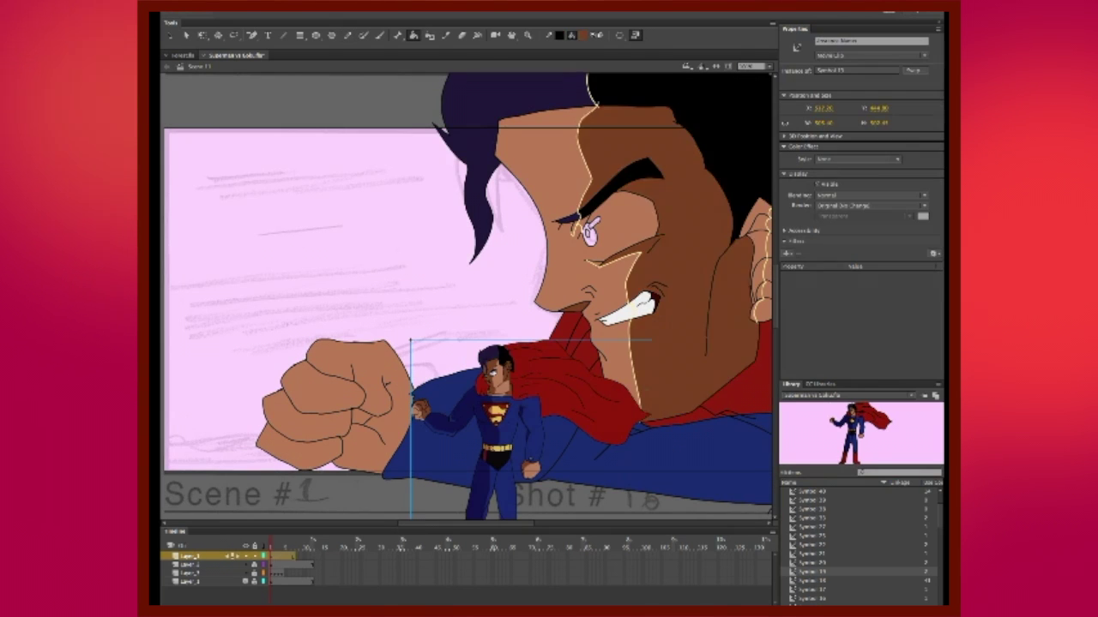
Remove the pale yellow shadow boundary lines from the head.
{"action": "key", "text": "ctrl+minus"}
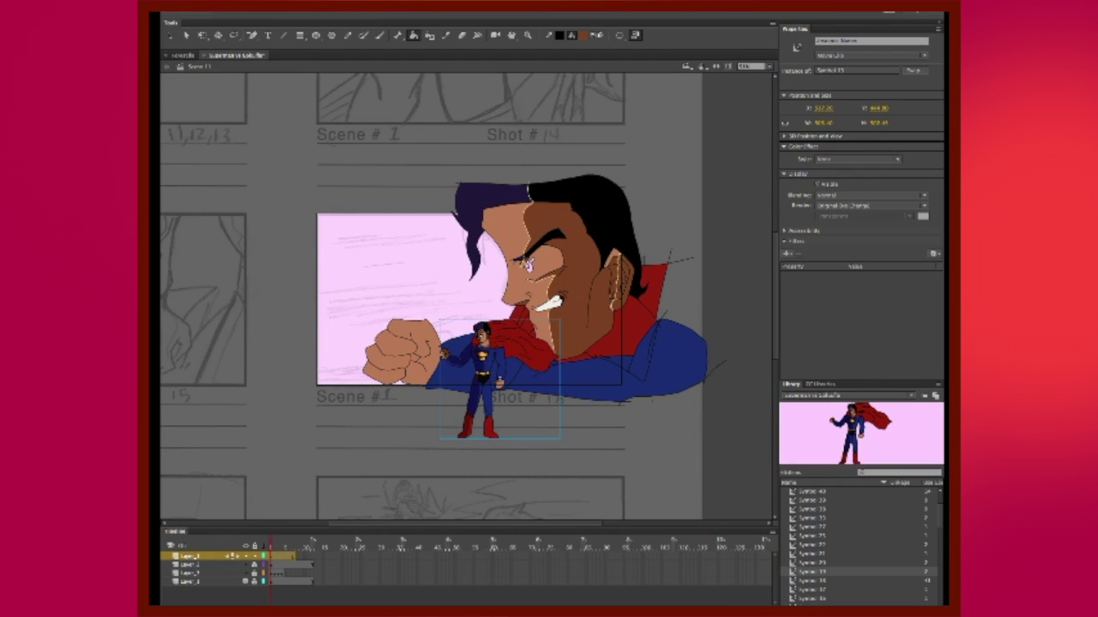
{"action": "key", "text": "v"}
{"action": "key", "text": "ctrl+shift+a"}
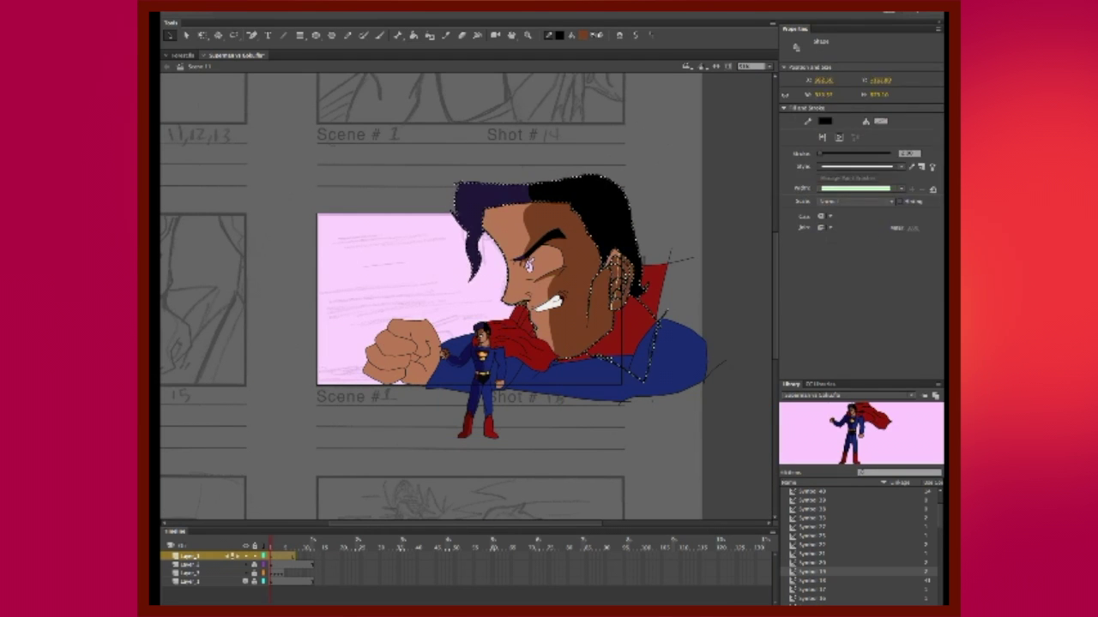
Close the front edge of the eye with a white pencil line and fill the eyeball white.
{"action": "key", "text": "ctrl+equal"}
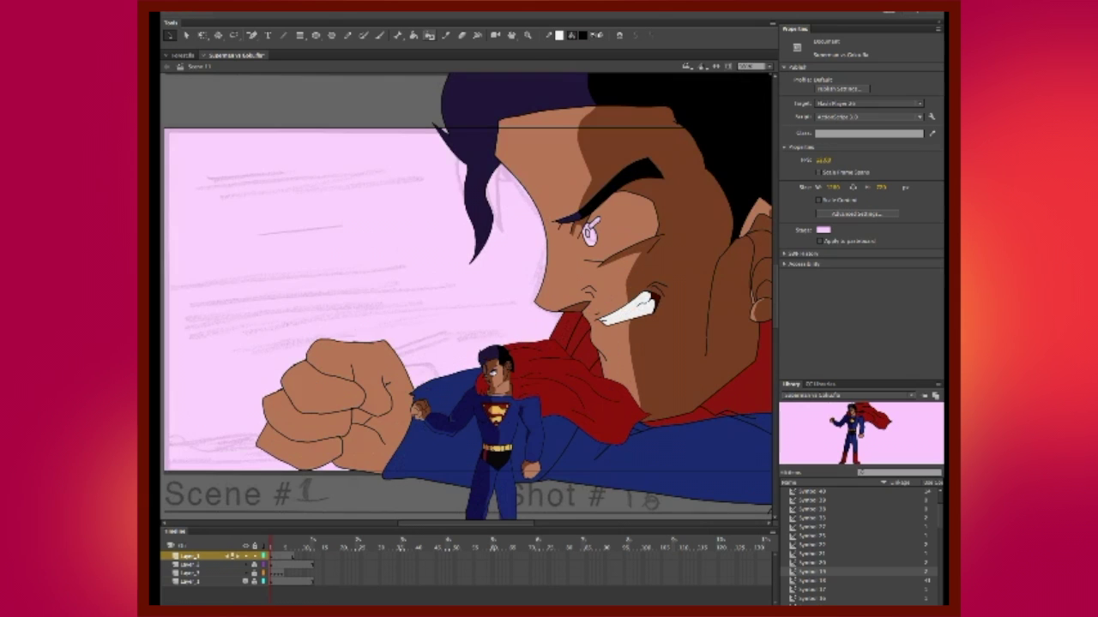
{"action": "key", "text": "k"}
{"action": "key", "text": "ctrl+minus"}
{"action": "key", "text": "y"}
{"action": "key", "text": "ctrl+equal"}
{"action": "left_click_drag", "start_coordinate": [581, 233], "coordinate": [578, 257]}
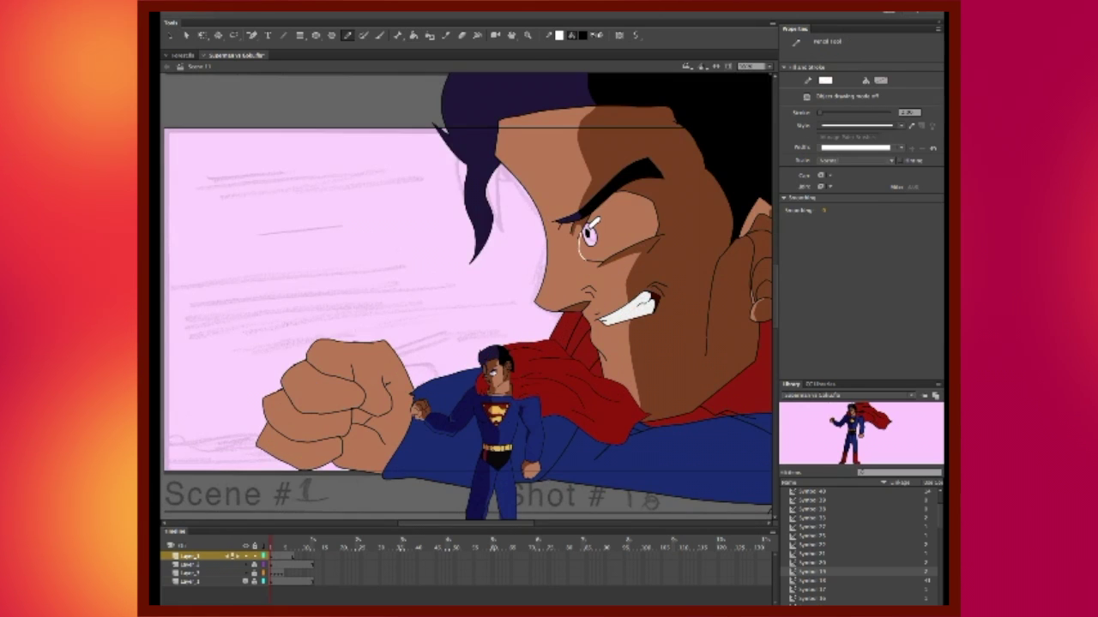
{"action": "key", "text": "k"}
{"action": "left_click", "coordinate": [622, 225]}
{"action": "key", "text": "v"}
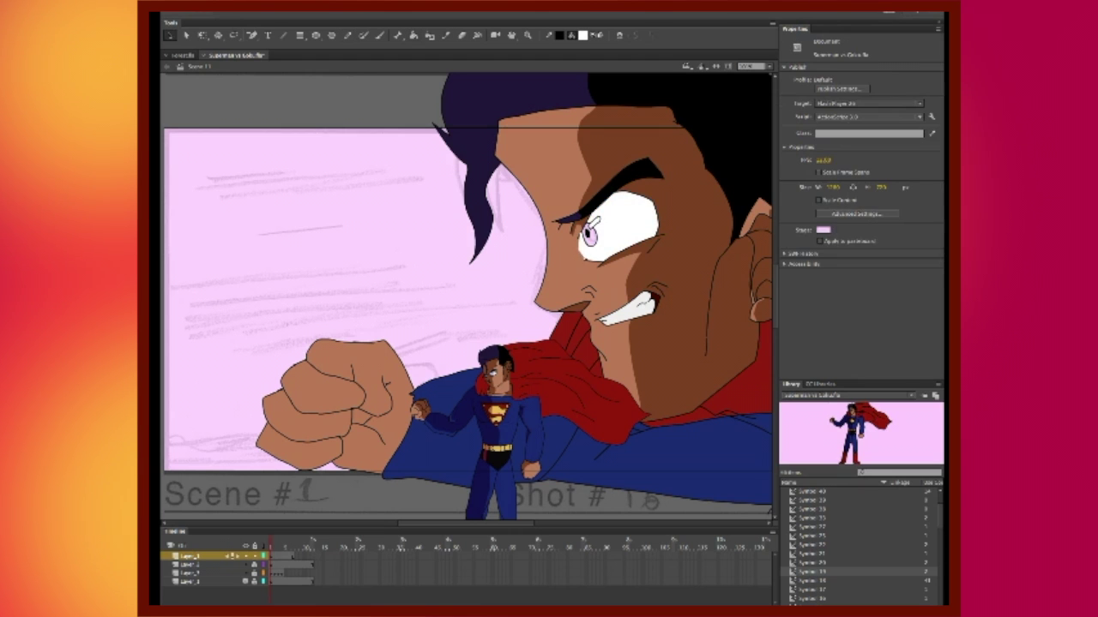
Outline a highlight and shadow edge inside the eye with a lavender pencil and fill the shaded eyeball area lavender.
{"action": "key", "text": "y"}
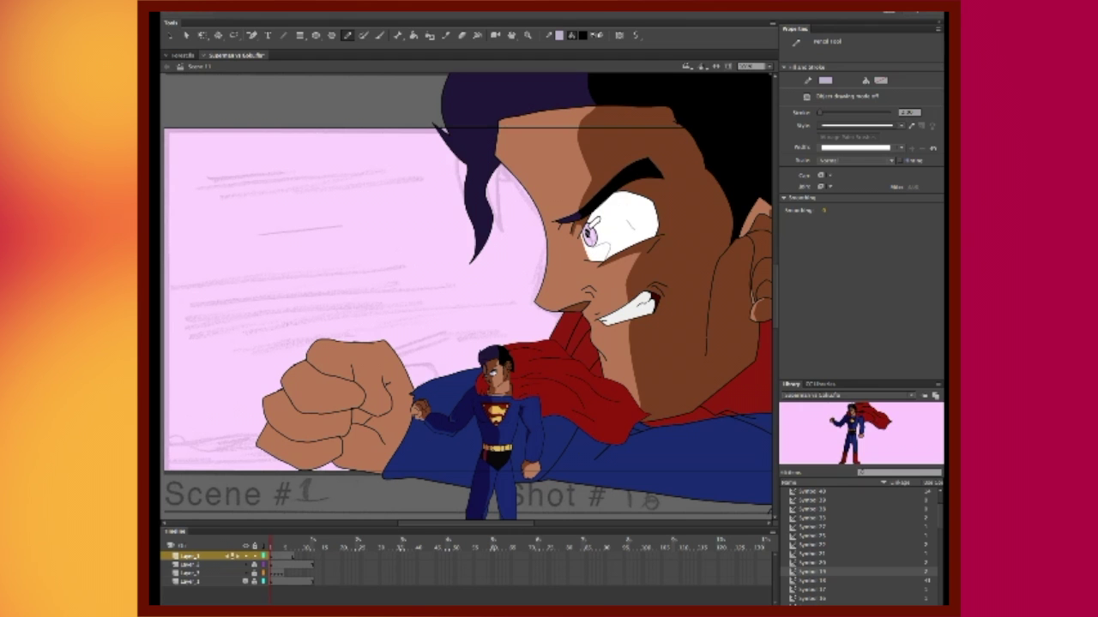
{"action": "left_click_drag", "start_coordinate": [636, 213], "coordinate": [638, 230]}
{"action": "key", "text": "k"}
{"action": "left_click", "coordinate": [610, 236]}
{"action": "key", "text": "v"}
{"action": "key", "text": "y"}
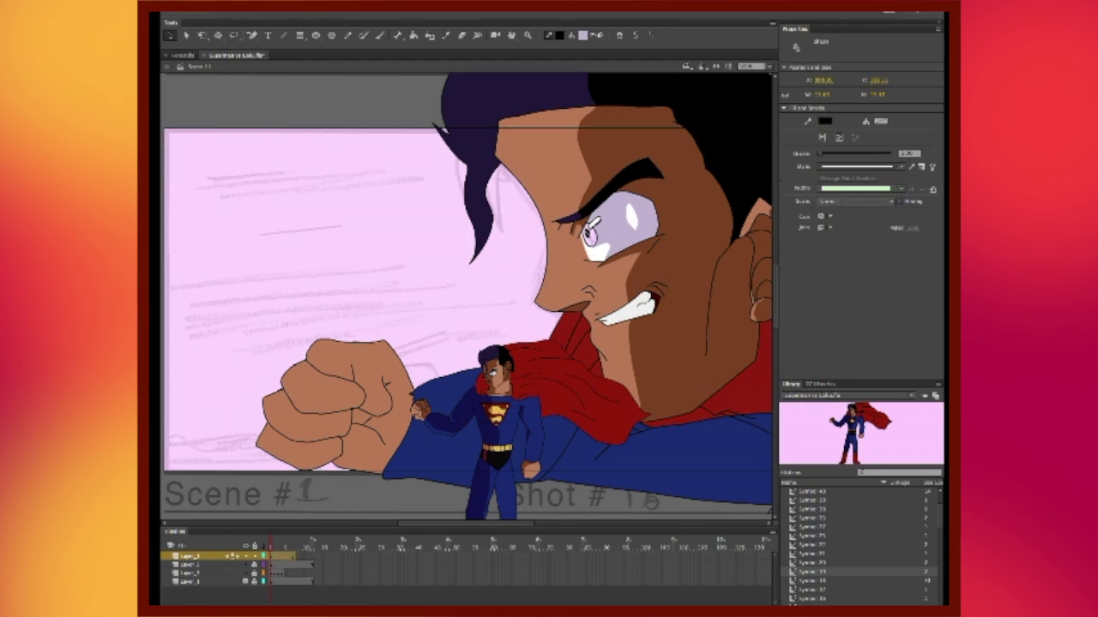
Recolour the shaded area of the eyeball with a greyer lavender.
{"action": "key", "text": "v"}
{"action": "key", "text": "y"}
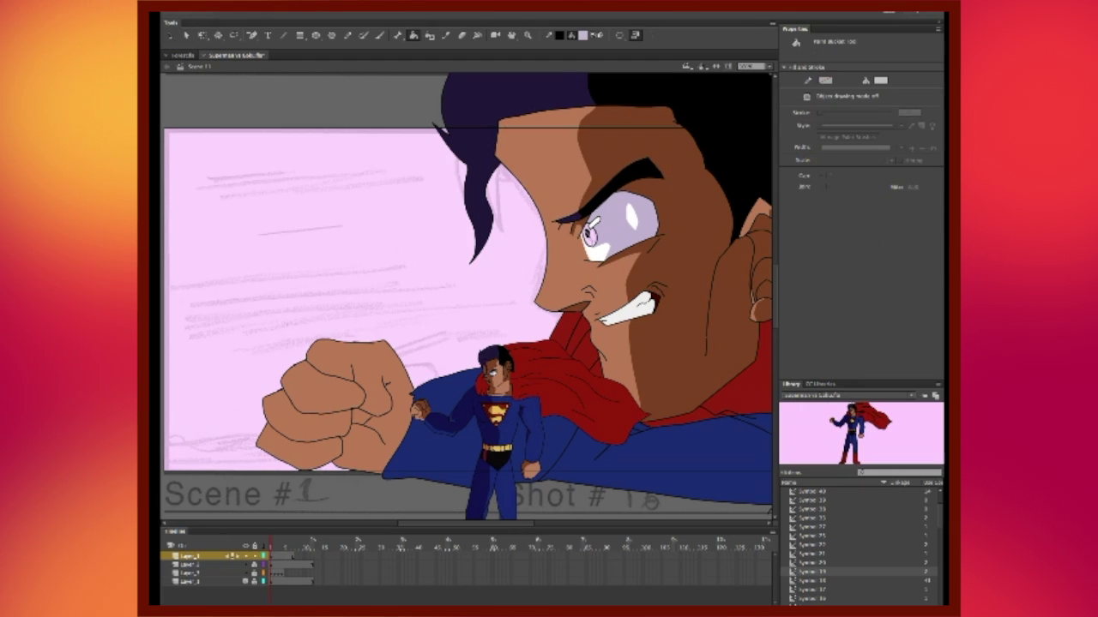
{"action": "key", "text": "v"}
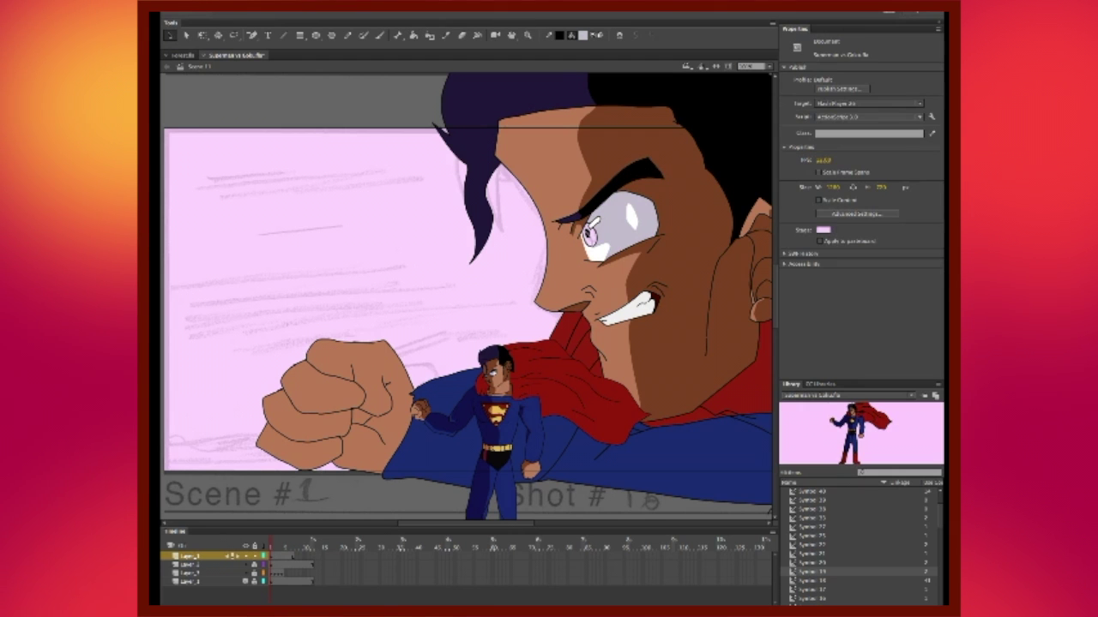
Fill the neck behind the jaw with the dark brown shadow skin colour.
{"action": "key", "text": "ctrl+minus"}
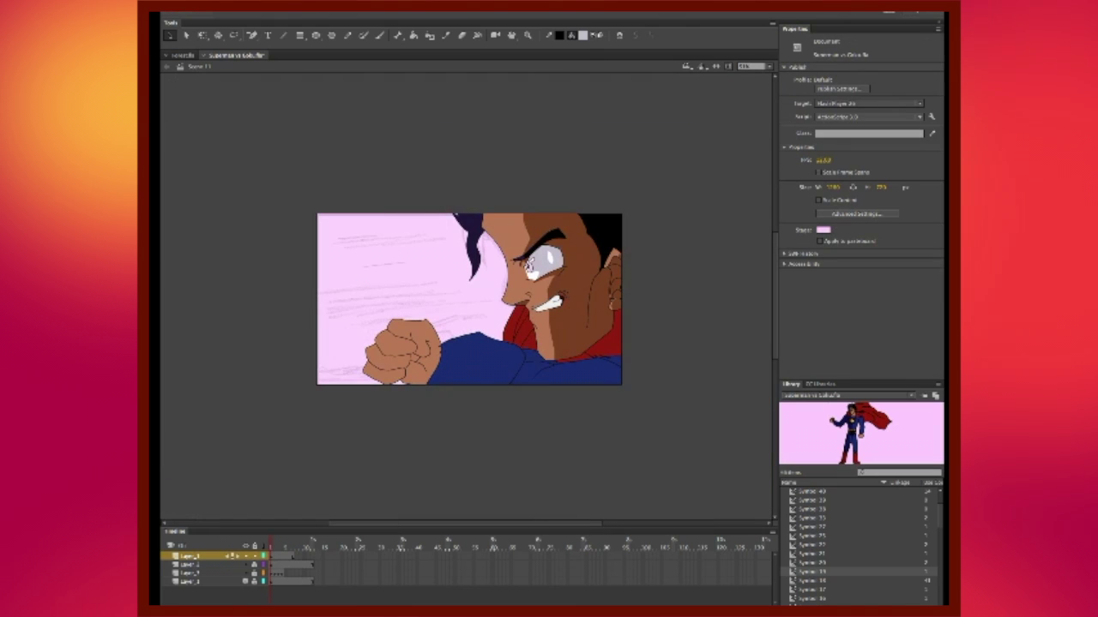
{"action": "left_click", "coordinate": [190, 572]}
{"action": "left_click_drag", "start_coordinate": [191, 573], "coordinate": [191, 555]}
{"action": "key", "text": "k"}
{"action": "left_click", "coordinate": [604, 339]}
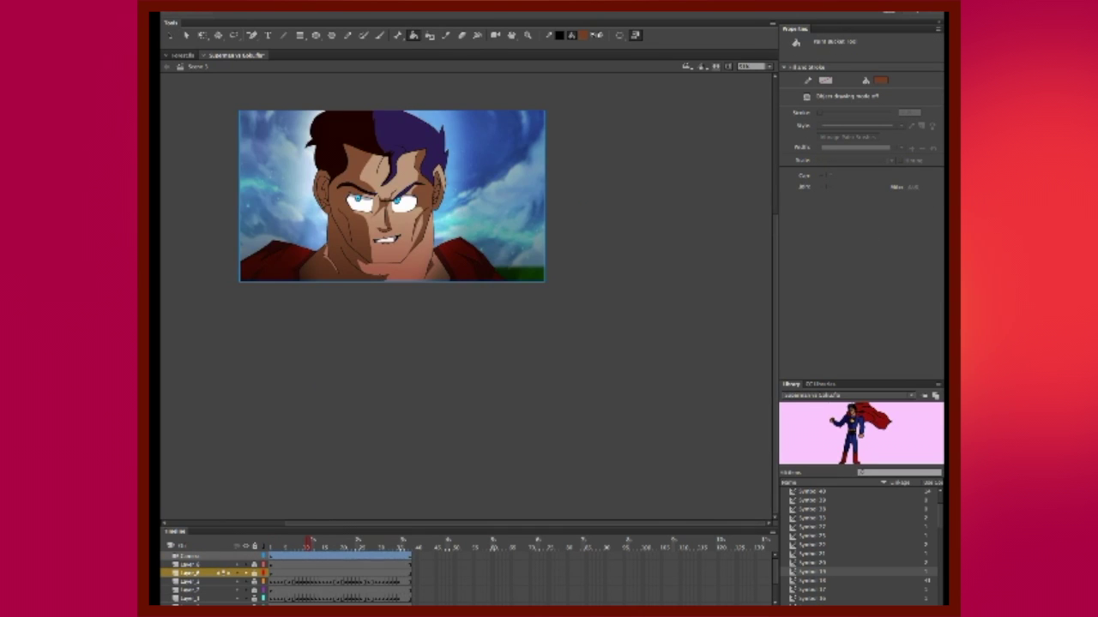
Use the blue eye colour from the front-facing close-up scene to fill the iris of the profile eye.
{"action": "key", "text": "ctrl+2"}
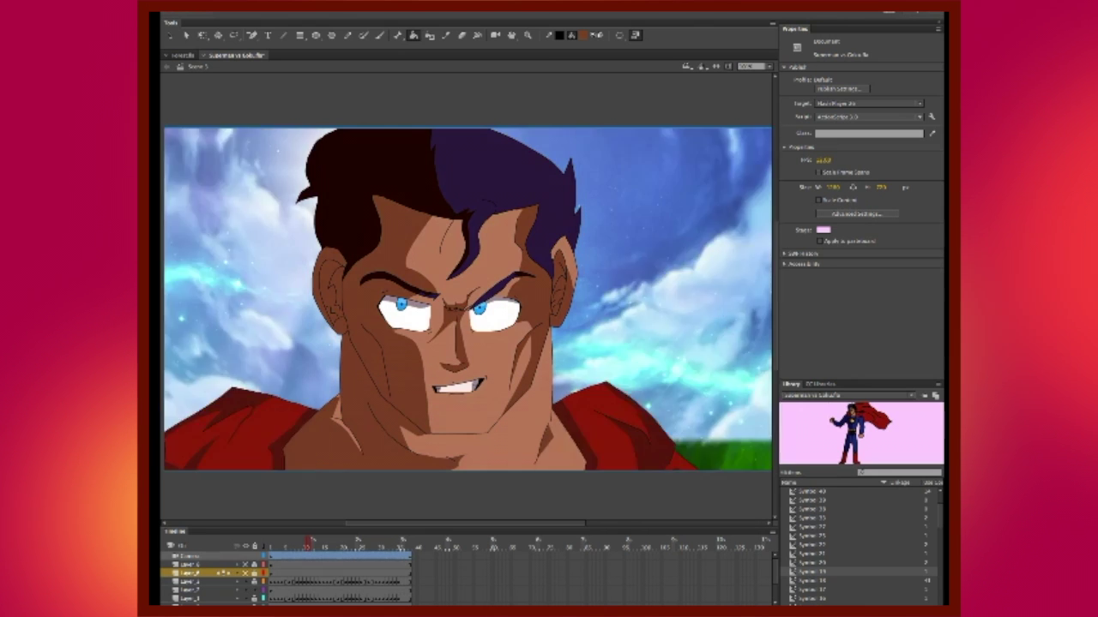
{"action": "key", "text": "k"}
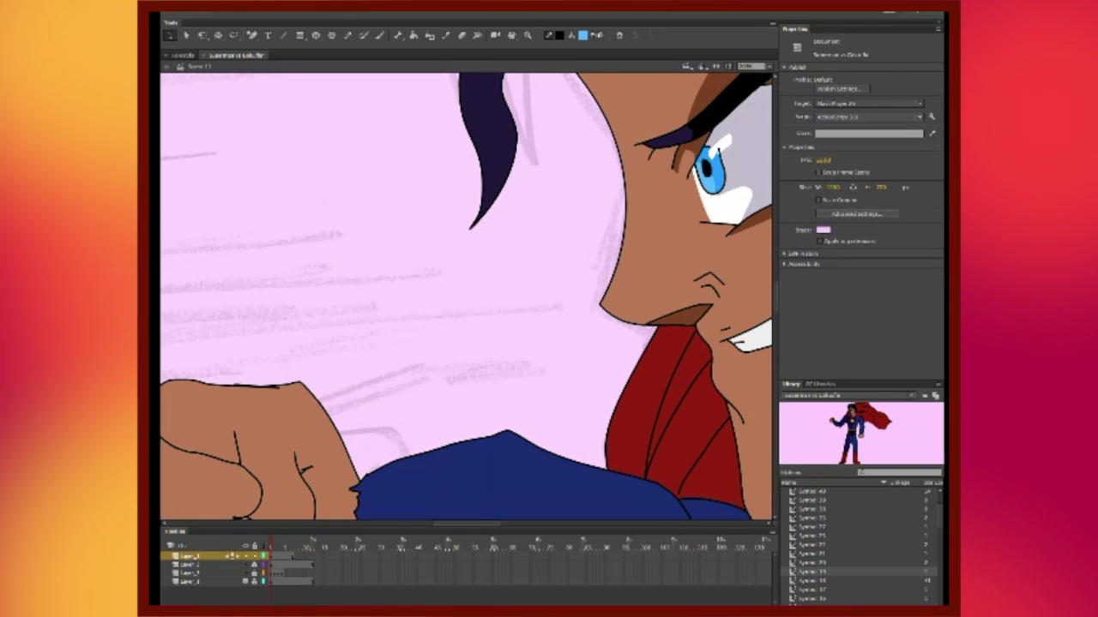
Make the white highlight above the pupil a movie clip, add a white Glow filter, and reduce its height.
{"action": "left_click", "coordinate": [720, 146]}
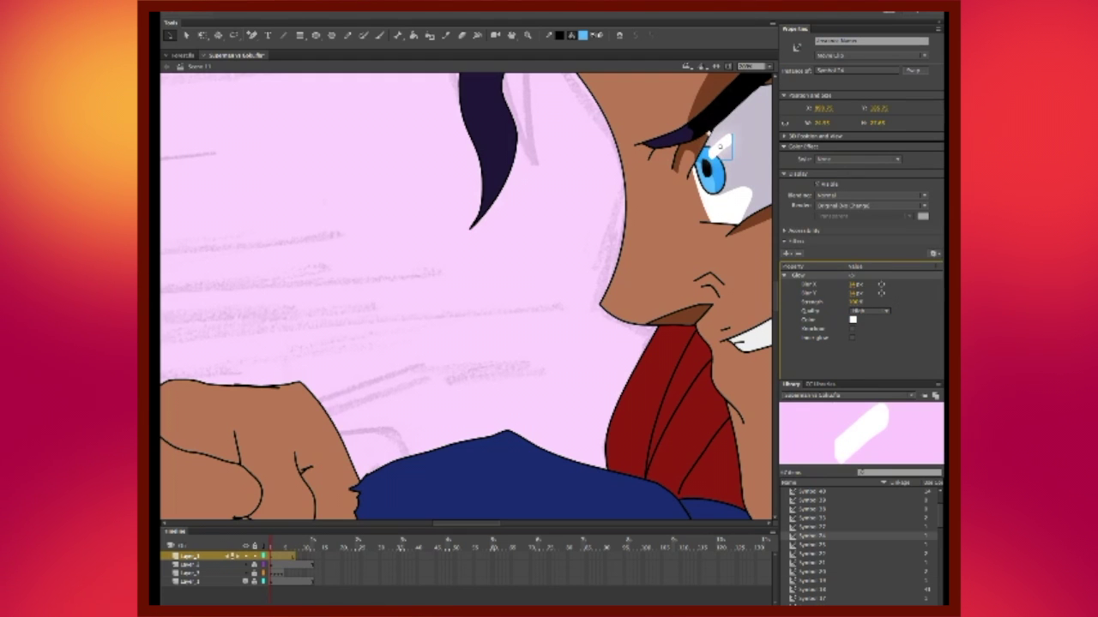
{"action": "key", "text": "ctrl+minus"}
{"action": "key", "text": "q"}
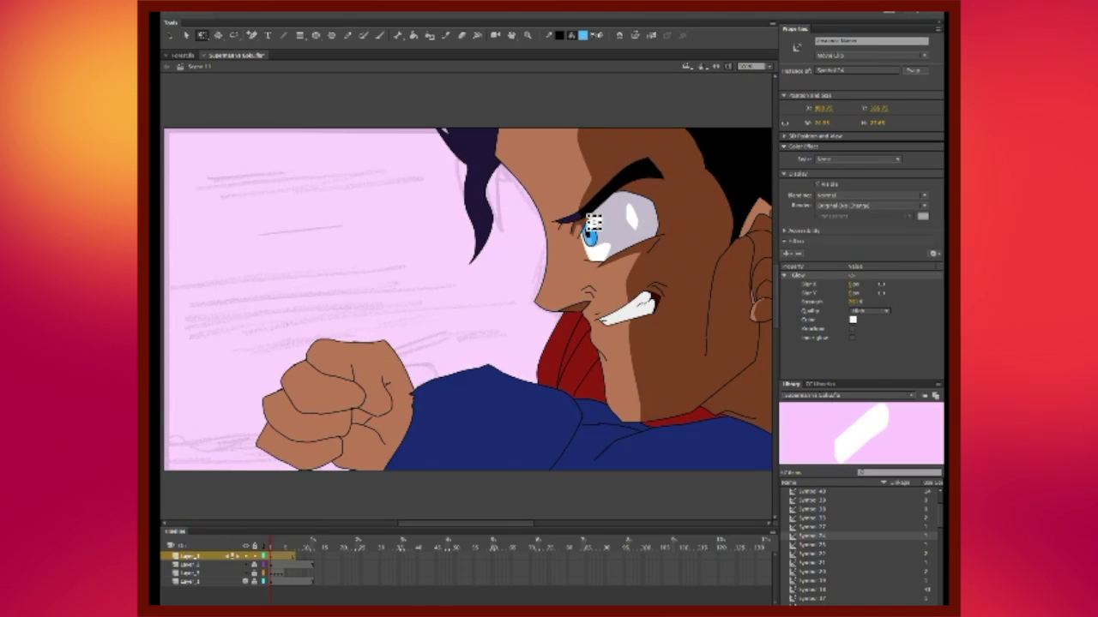
{"action": "key", "text": "ctrl+equal"}
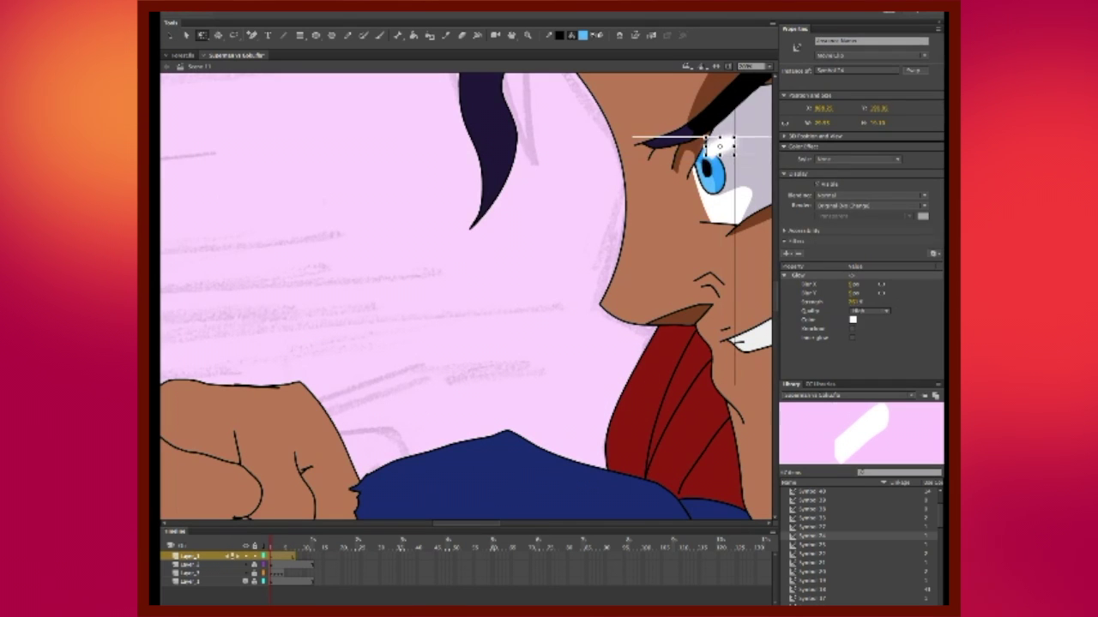
{"action": "key", "text": "Escape"}
{"action": "key", "text": "k"}
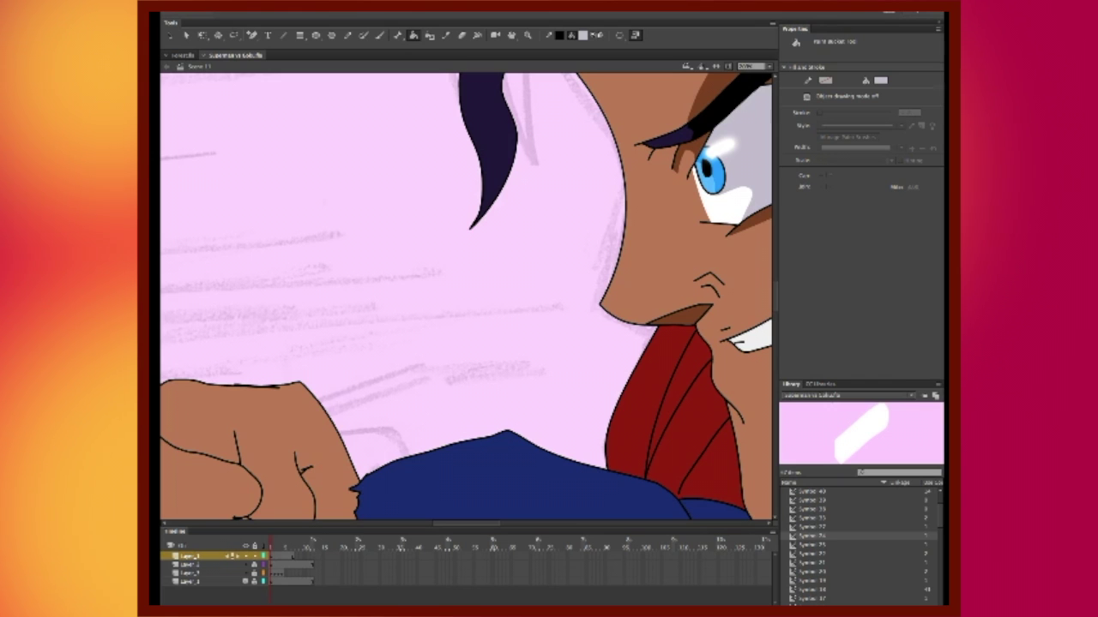
Hide the arm and collar layers, Layer_2 and Layer_3, so only the head shows over the sketch.
{"action": "key", "text": "ctrl+minus"}
{"action": "left_click_drag", "start_coordinate": [245, 565], "coordinate": [245, 573]}
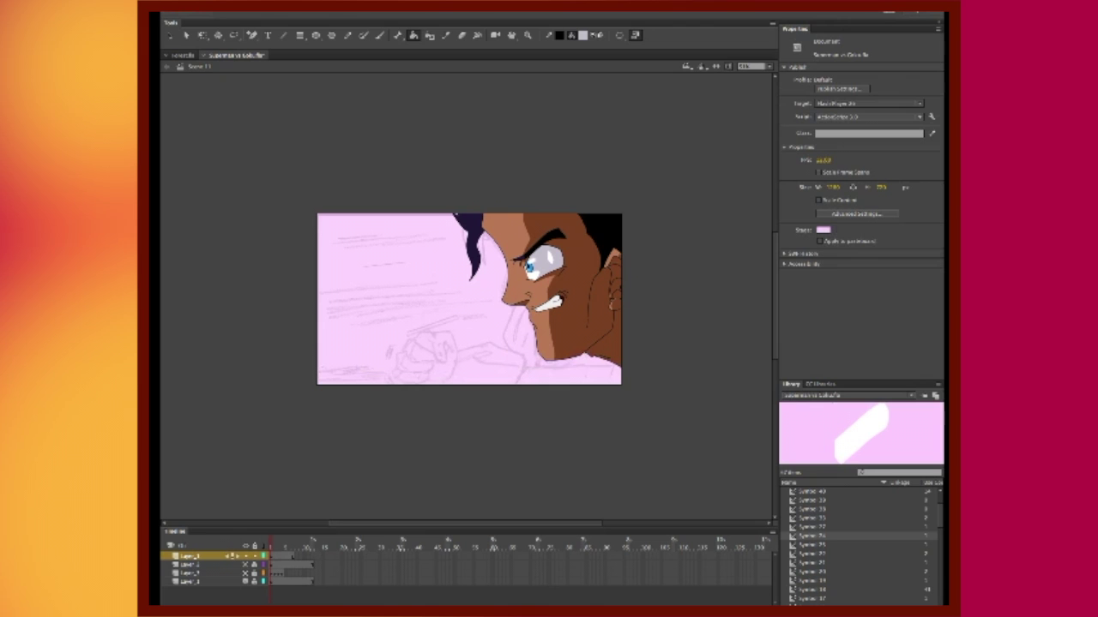
Show the cape and arm layers, Layer_3 and Layer_2, again and make Layer_2 the active layer.
{"action": "left_click", "coordinate": [246, 572]}
{"action": "left_click", "coordinate": [245, 565]}
{"action": "left_click", "coordinate": [246, 564]}
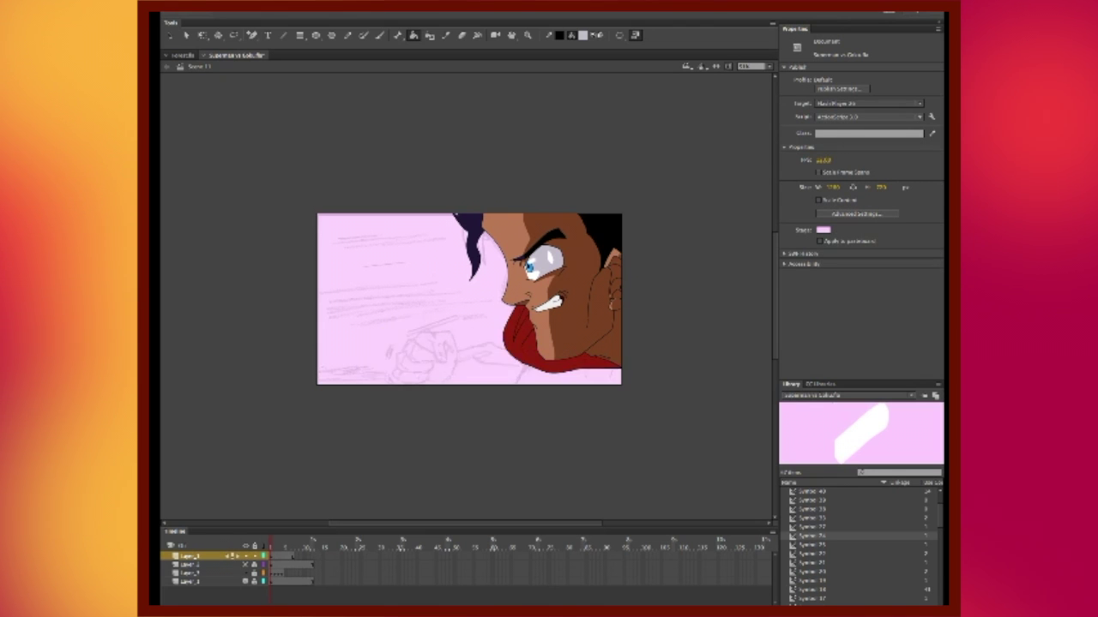
{"action": "left_click", "coordinate": [245, 565]}
{"action": "key", "text": "ctrl+equal"}
{"action": "left_click", "coordinate": [190, 564]}
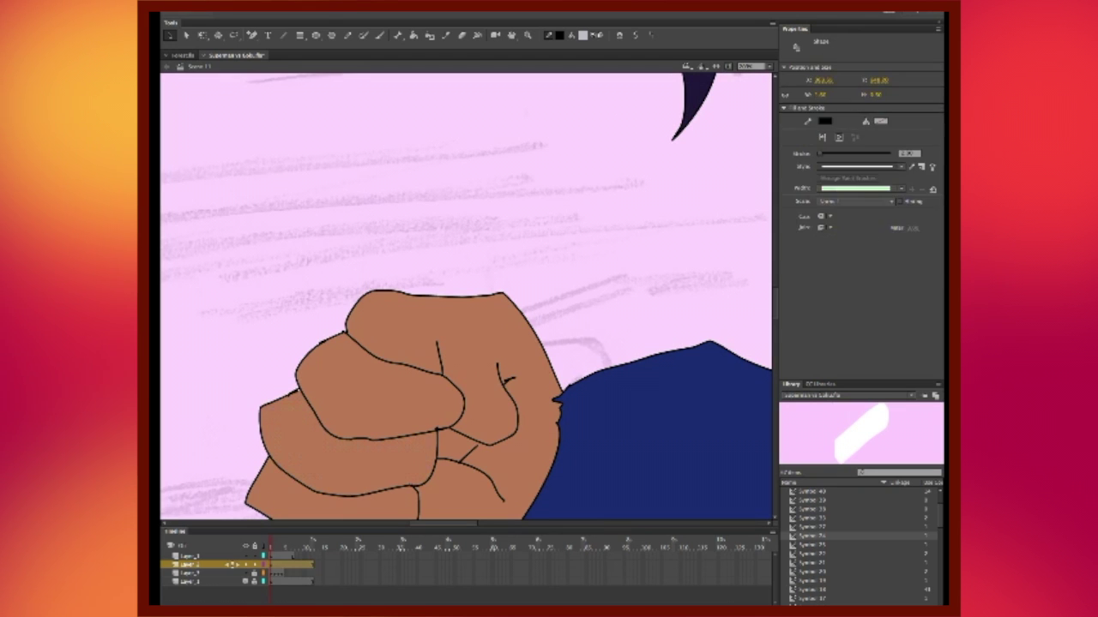
{"action": "key", "text": "ctrl+shift+a"}
{"action": "key", "text": "ctrl+a"}
{"action": "key", "text": "ctrl+shift+a"}
{"action": "key", "text": "ctrl+a"}
{"action": "key", "text": "ctrl+shift+a"}
{"action": "key", "text": "ctrl+a"}
{"action": "key", "text": "ctrl+shift+a"}
{"action": "key", "text": "ctrl+a"}
{"action": "key", "text": "ctrl+shift+a"}
{"action": "key", "text": "ctrl+minus"}
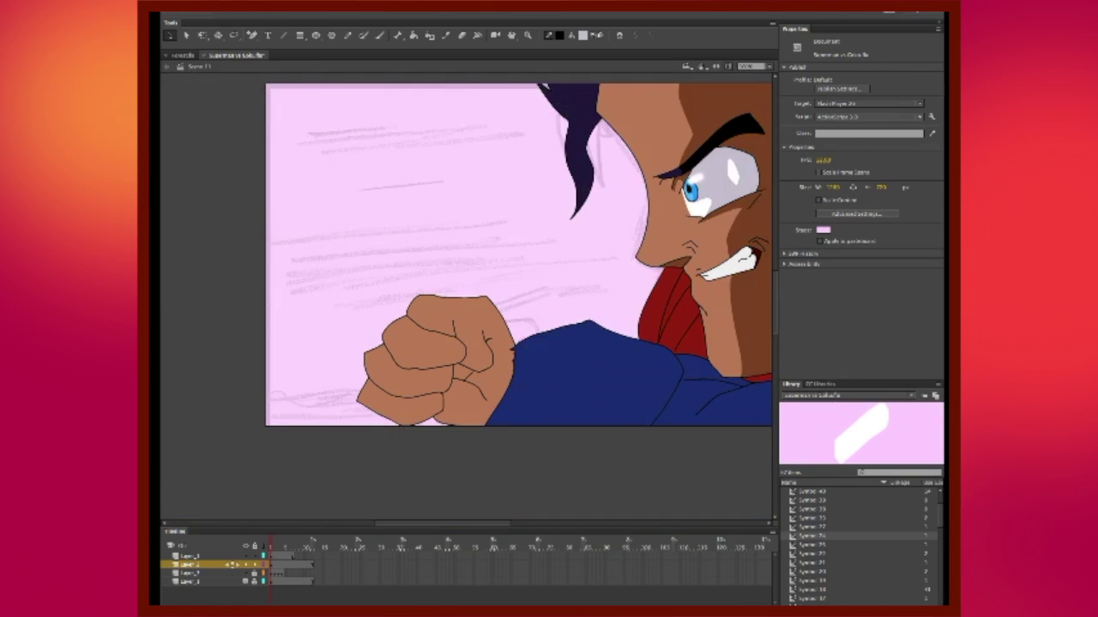
{"action": "key", "text": "ctrl+minus"}
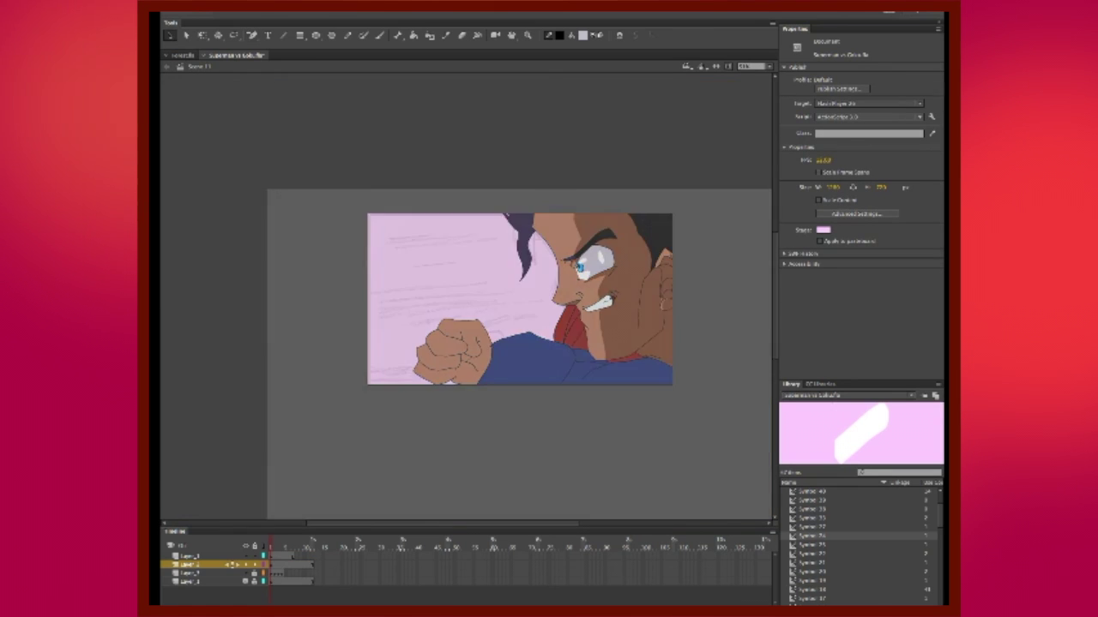
Select all the fist and sleeve artwork on Layer_2 and thin its outlines.
{"action": "left_click", "coordinate": [190, 556]}
{"action": "left_click", "coordinate": [191, 565]}
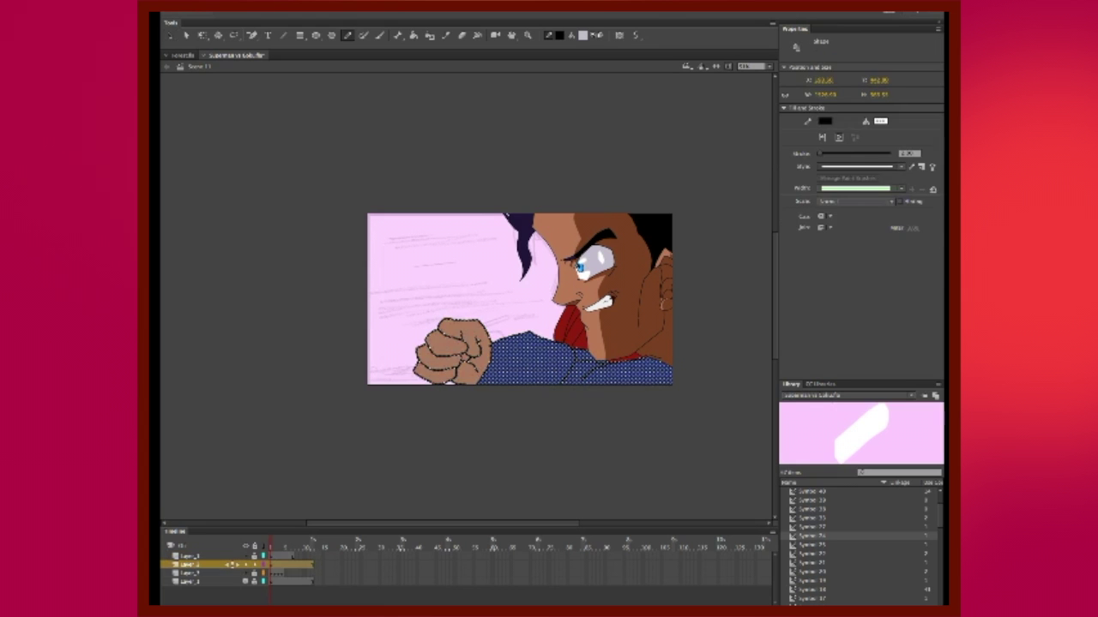
{"action": "key", "text": "ctrl+shift+a"}
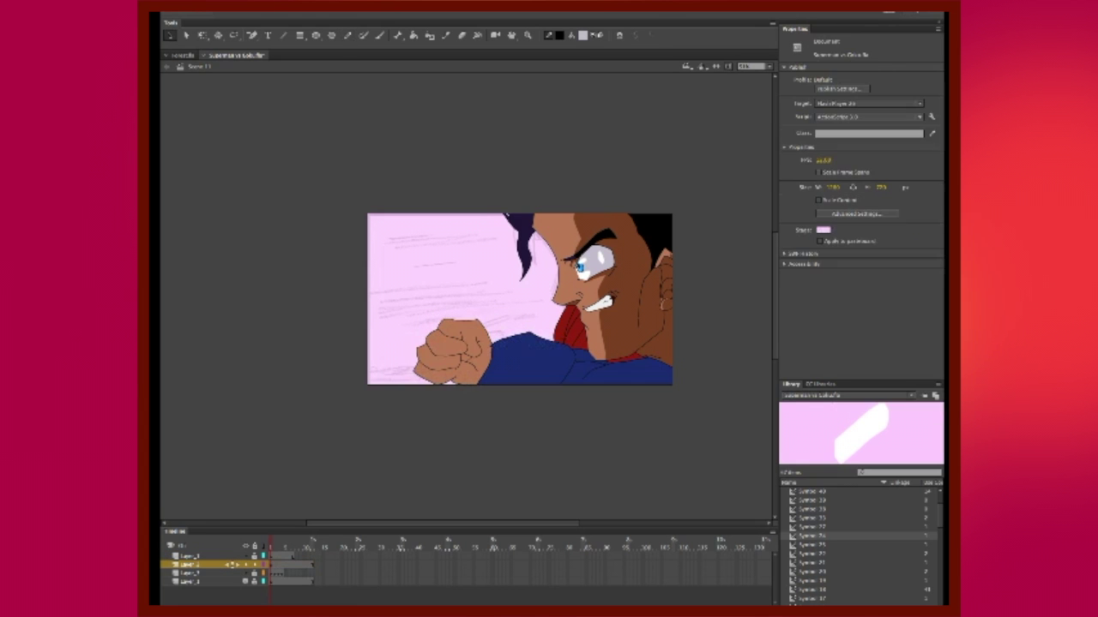
Outline the shadow areas on the fist with brown Pencil lines and fill them with the dark brown shadow skin colour.
{"action": "key", "text": "y"}
{"action": "key", "text": "ctrl+2"}
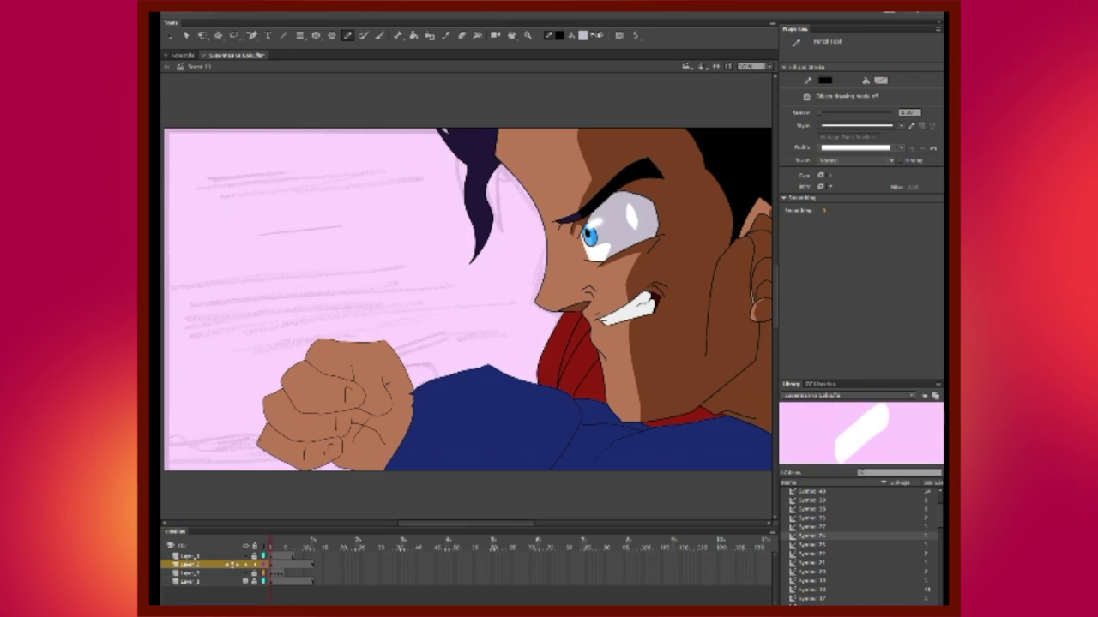
{"action": "key", "text": "ctrl+minus"}
{"action": "key", "text": "ctrl+2"}
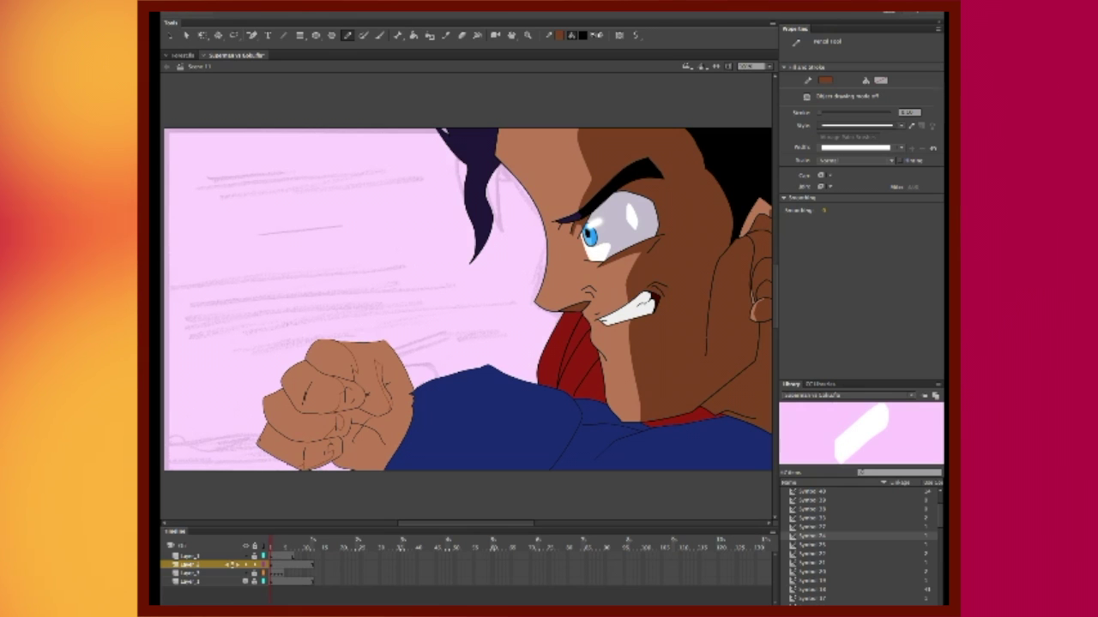
{"action": "key", "text": "k"}
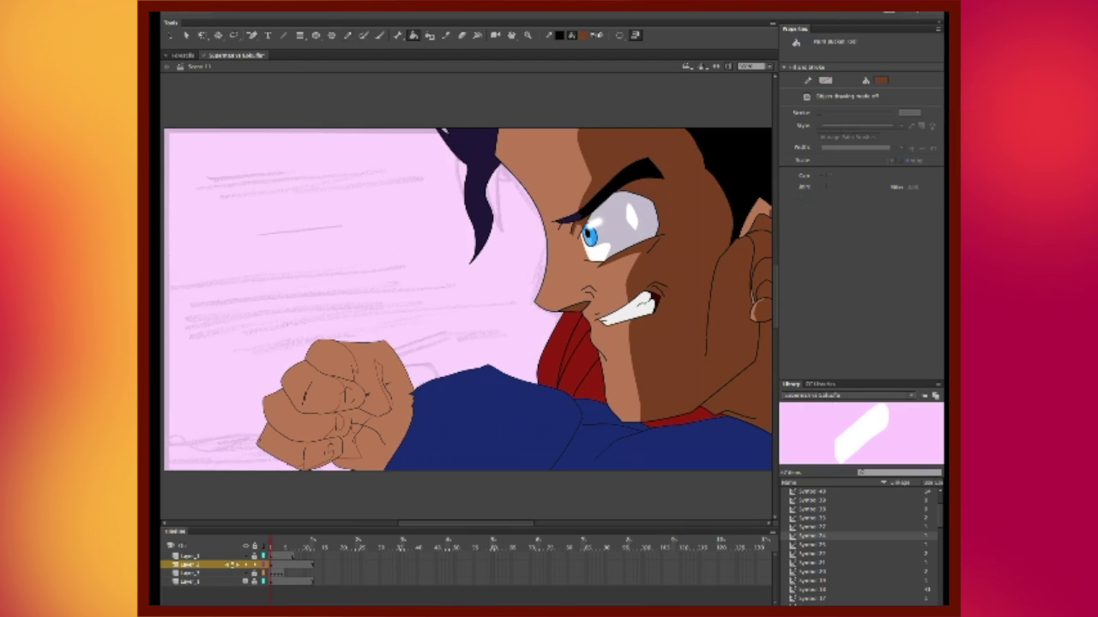
{"action": "left_click", "coordinate": [390, 403]}
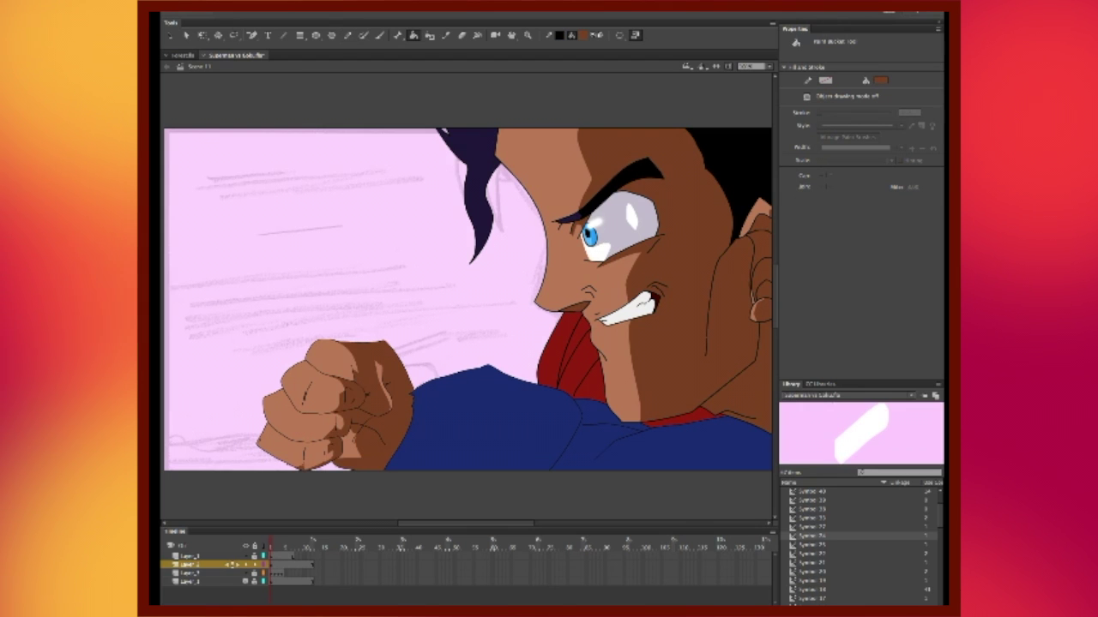
{"action": "key", "text": "v"}
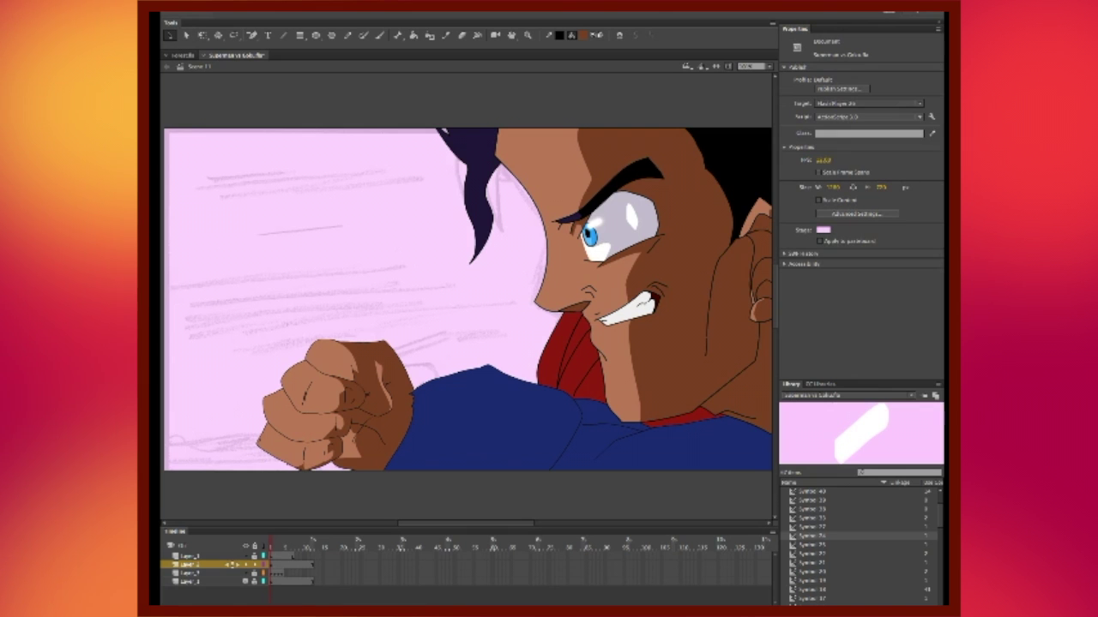
{"action": "left_click", "coordinate": [291, 564]}
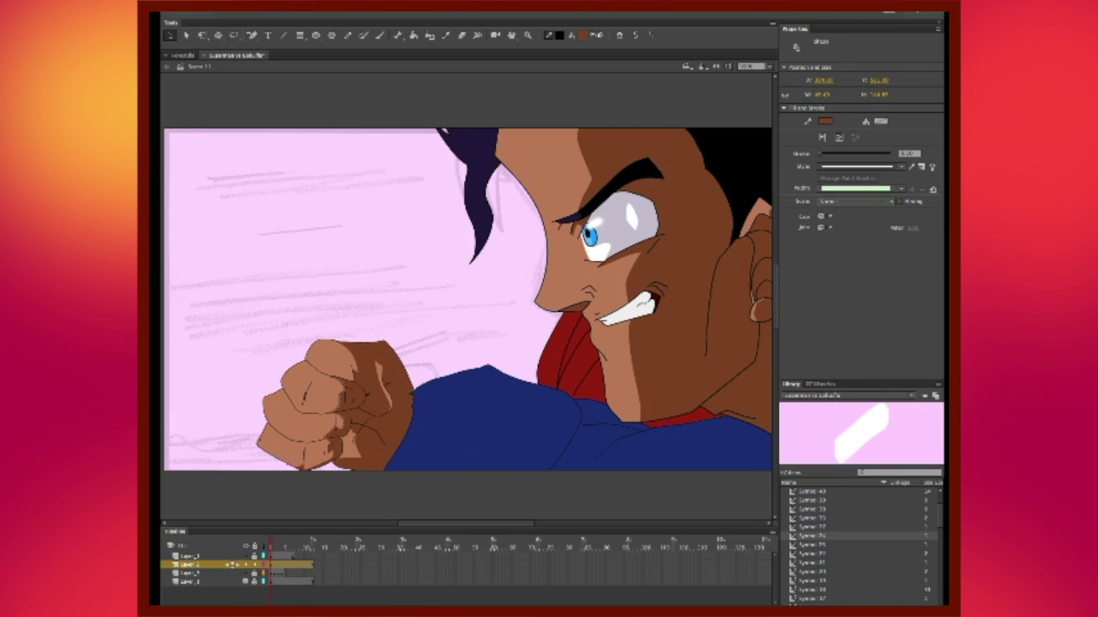
{"action": "key", "text": "Escape"}
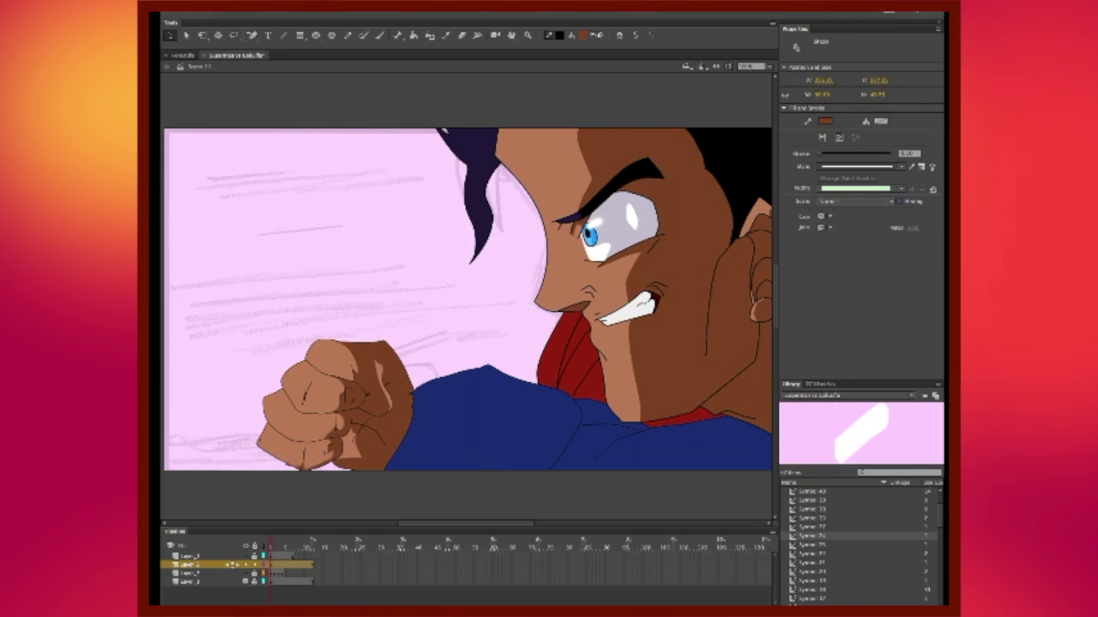
{"action": "key", "text": "ctrl+minus"}
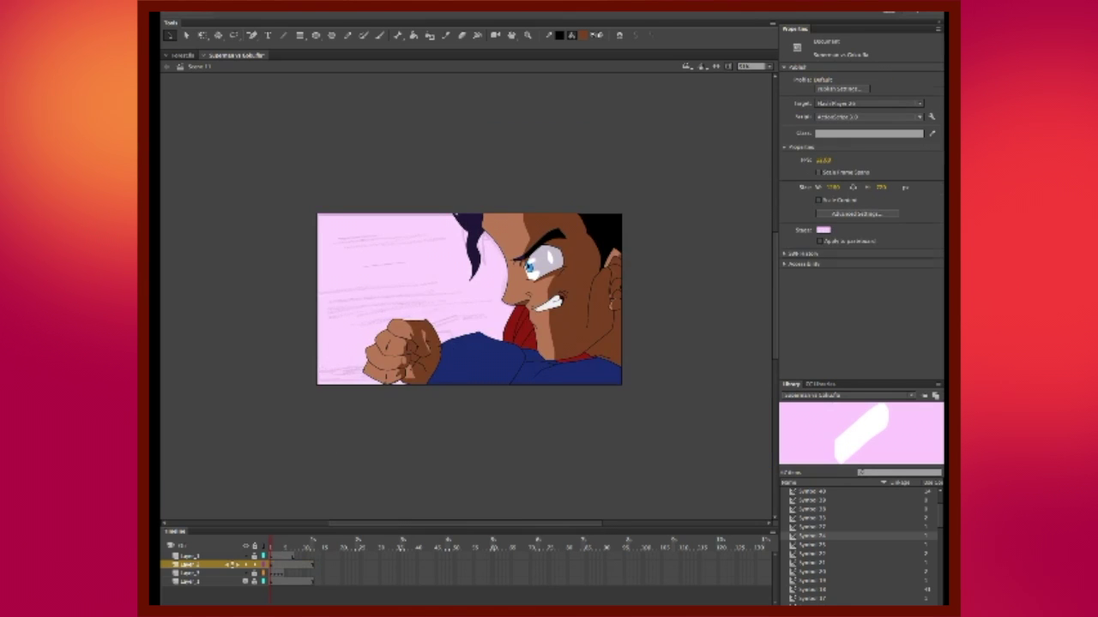
Select the fist with the Lasso tool, then enlarge and slightly rotate it with Free Transform at the wrist.
{"action": "key", "text": "ctrl+equal"}
{"action": "key", "text": "ctrl+equal"}
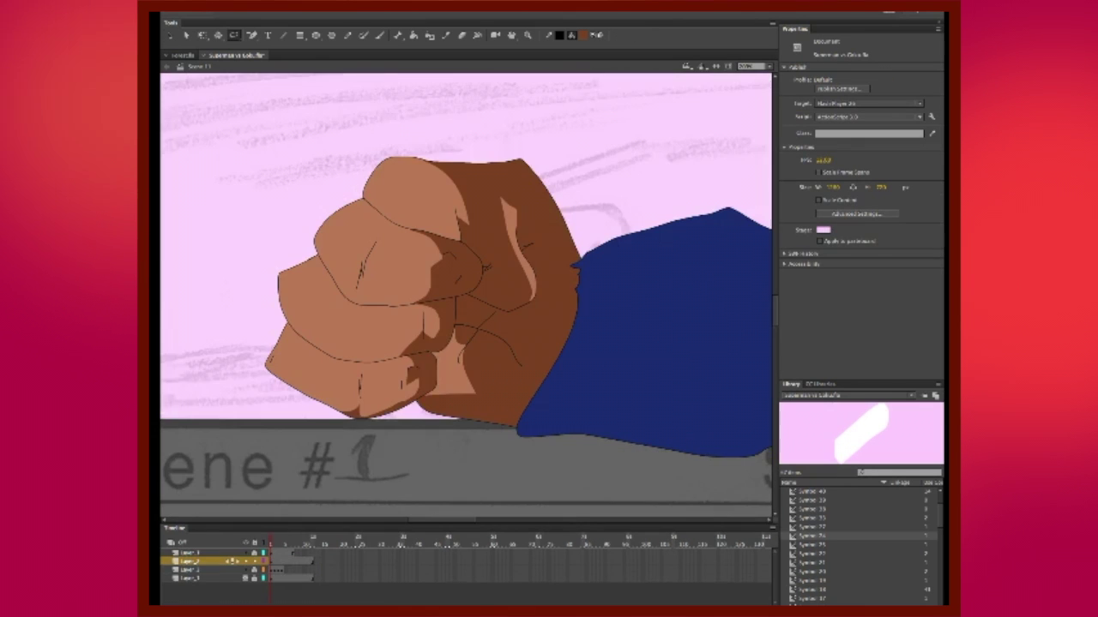
{"action": "mouse_move", "coordinate": [481, 119]}
{"action": "left_mouse_down"}
{"action": "mouse_move", "coordinate": [172, 240]}
{"action": "mouse_move", "coordinate": [214, 420]}
{"action": "left_mouse_up"}
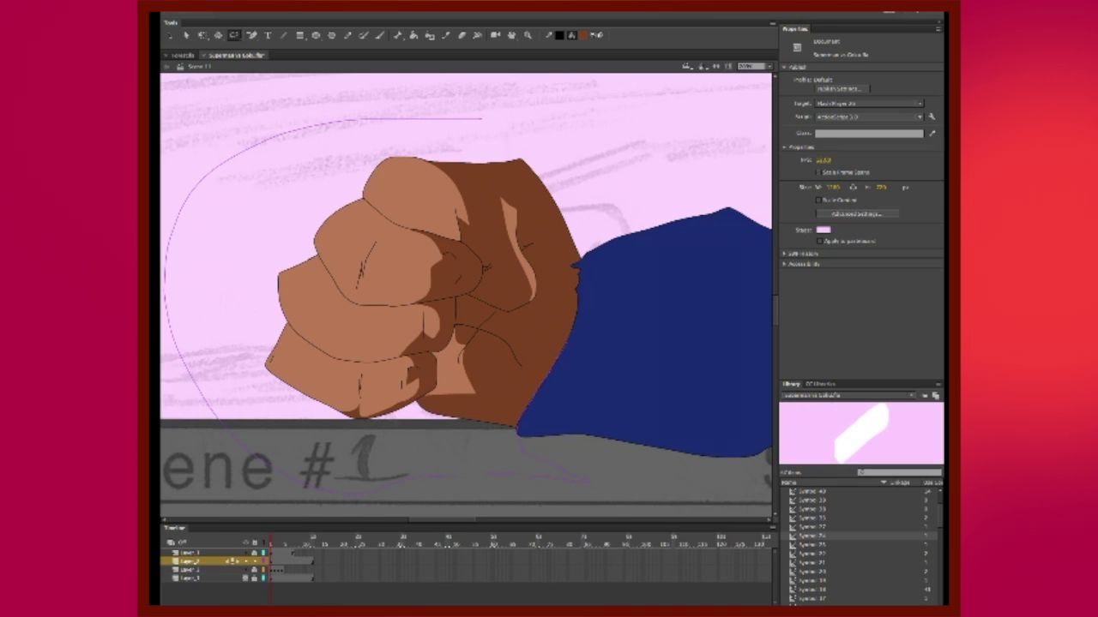
{"action": "left_click_drag", "start_coordinate": [587, 480], "coordinate": [591, 257]}
{"action": "key", "text": "q"}
{"action": "left_click_drag", "start_coordinate": [257, 148], "coordinate": [250, 168]}
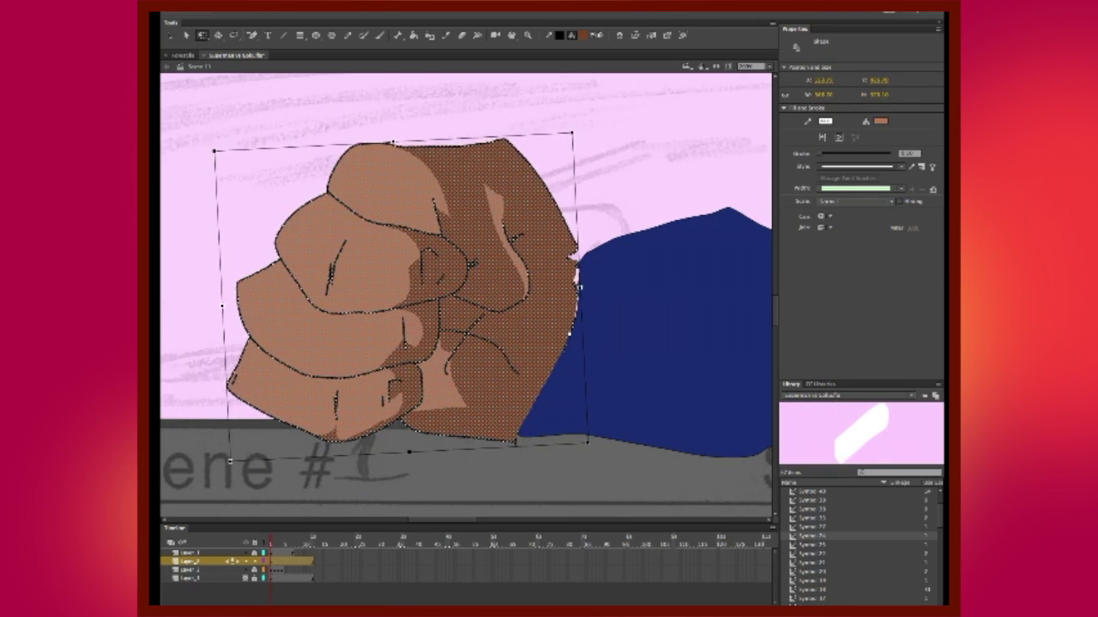
{"action": "key", "text": "ctrl+minus"}
{"action": "key", "text": "ctrl+minus"}
{"action": "key", "text": "ctrl+shift+a"}
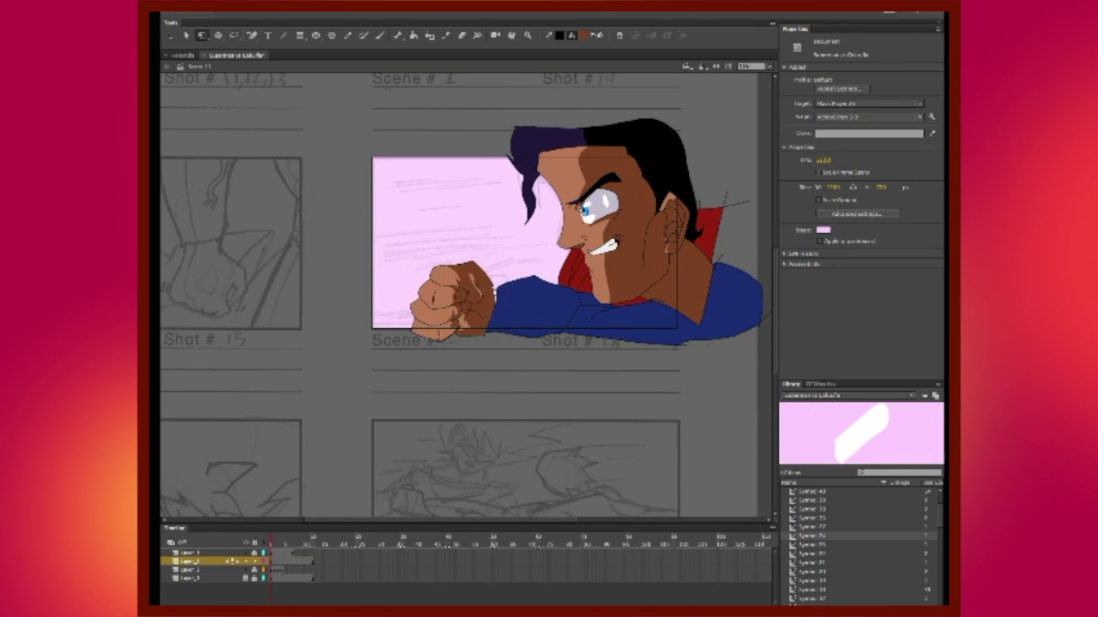
Fill the gap between the fist and sleeve with the suit blue and remove the stray outline segment there.
{"action": "key", "text": "ctrl+equal"}
{"action": "key", "text": "ctrl+equal"}
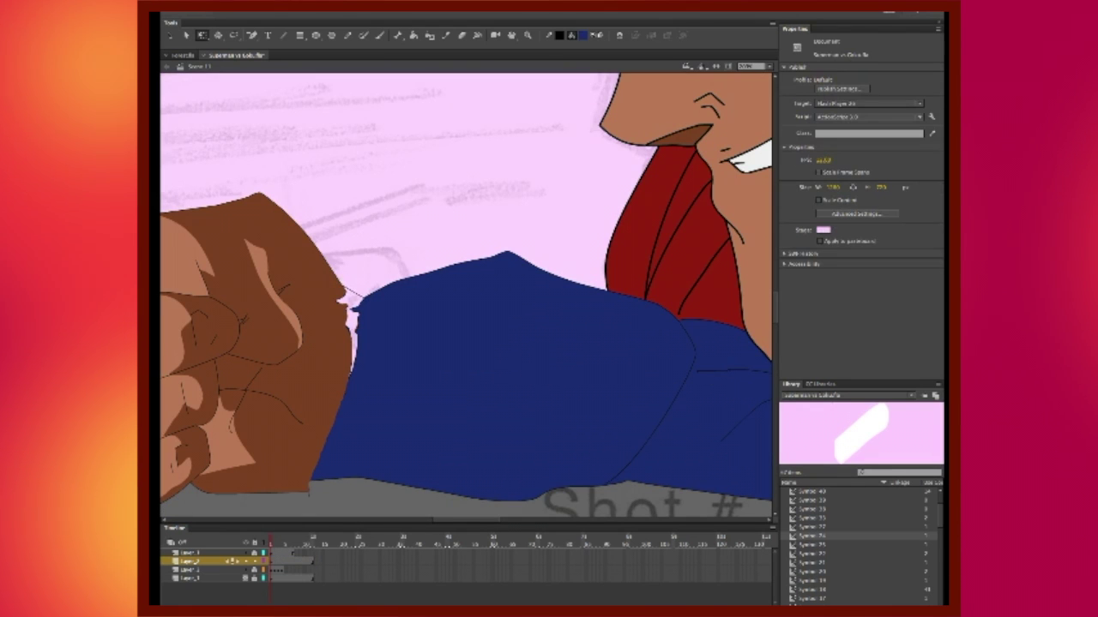
{"action": "key", "text": "v"}
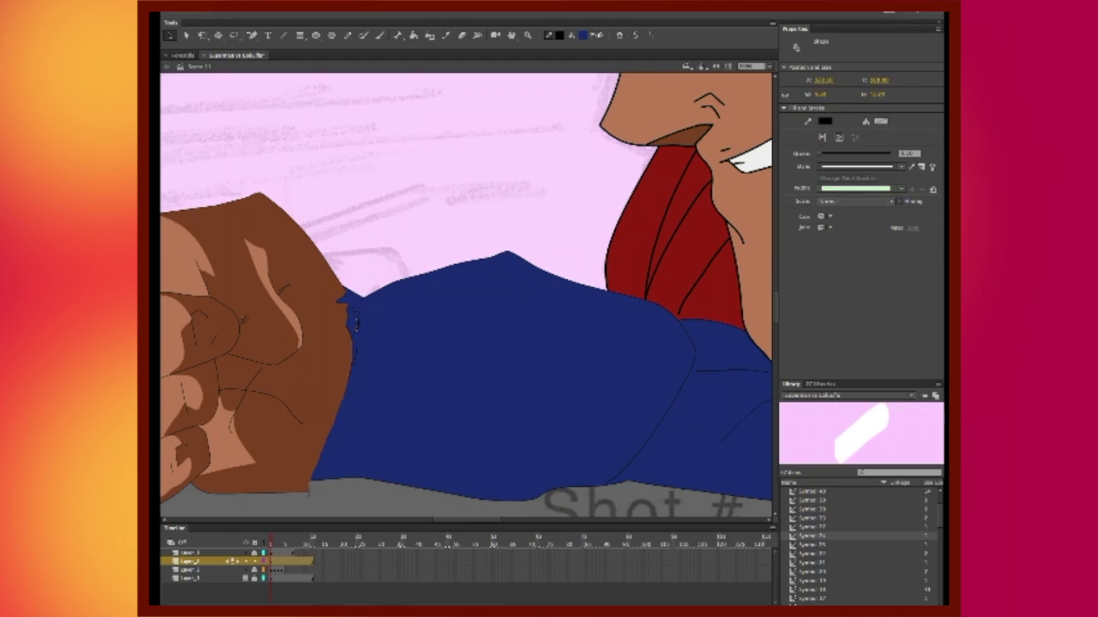
{"action": "left_click", "coordinate": [357, 324]}
{"action": "key", "text": "ctrl+shift+a"}
{"action": "left_click", "coordinate": [357, 324]}
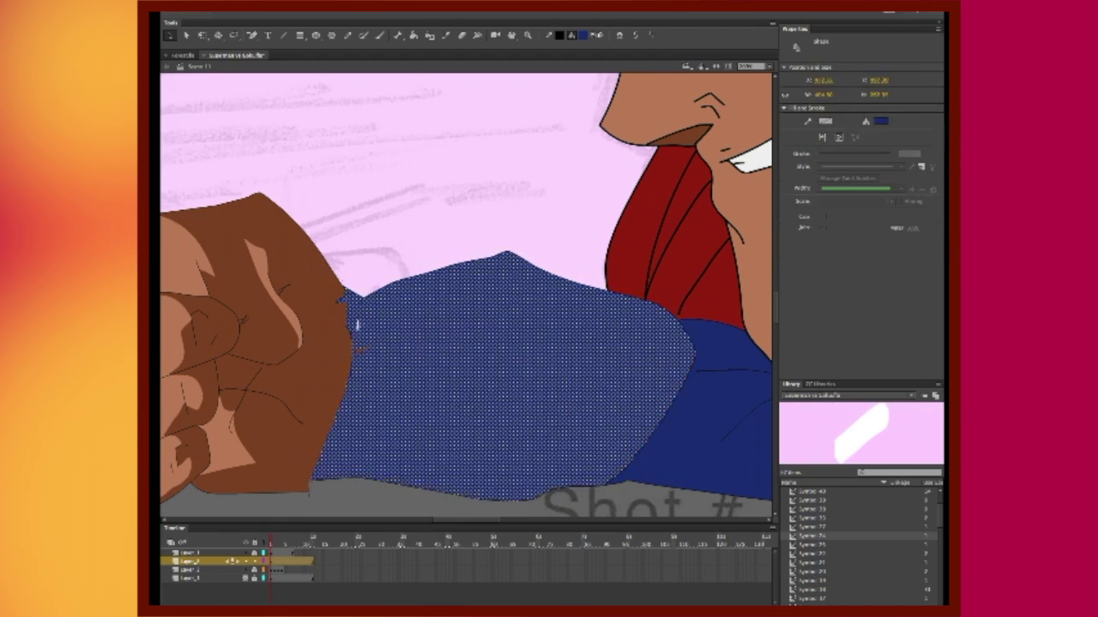
{"action": "key", "text": "ctrl+shift+a"}
{"action": "key", "text": "k"}
{"action": "key", "text": "ctrl+equal"}
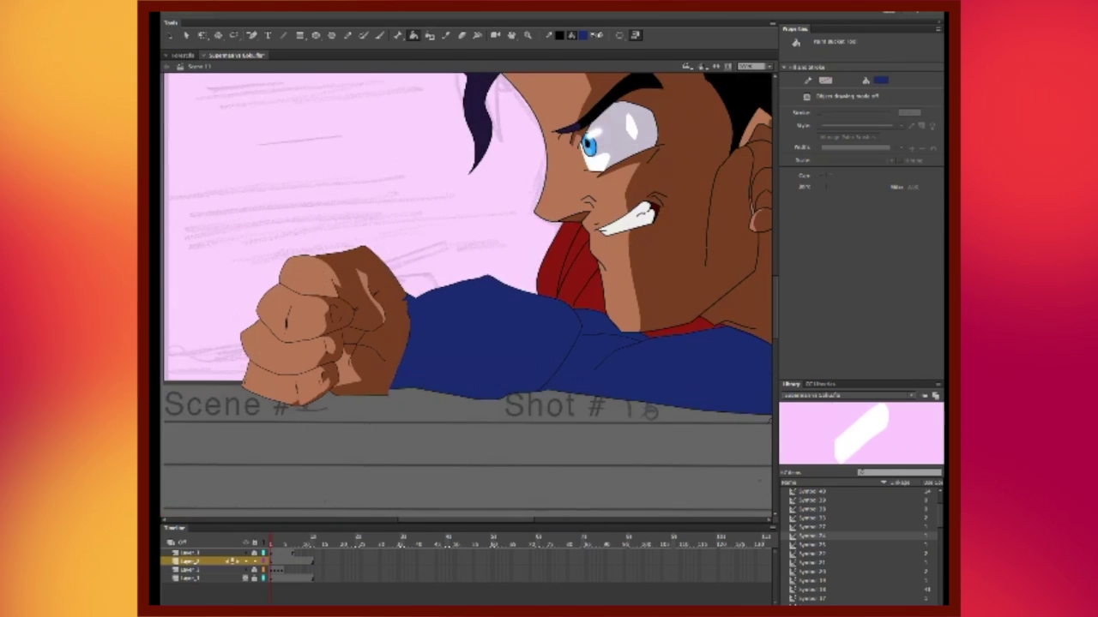
Place the full-body Superman symbol from the library on the stage, sample its dark blue shadow colour, and delete it.
{"action": "key", "text": "Down"}
{"action": "key", "text": "Down"}
{"action": "key", "text": "Down"}
{"action": "key", "text": "Down"}
{"action": "key", "text": "Down"}
{"action": "key", "text": "Down"}
{"action": "left_click_drag", "start_coordinate": [858, 433], "coordinate": [467, 296]}
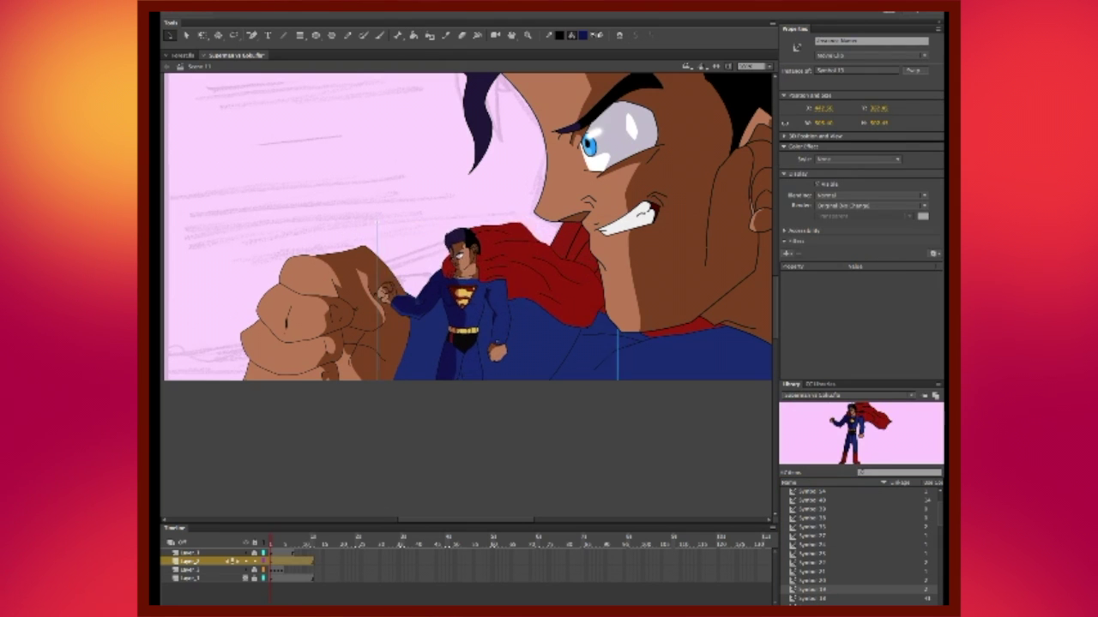
{"action": "key", "text": "Delete"}
Draw shadow edges across the sleeve and shoulder with the Pencil tool and fill the shaded areas with dark blue.
{"action": "key", "text": "y"}
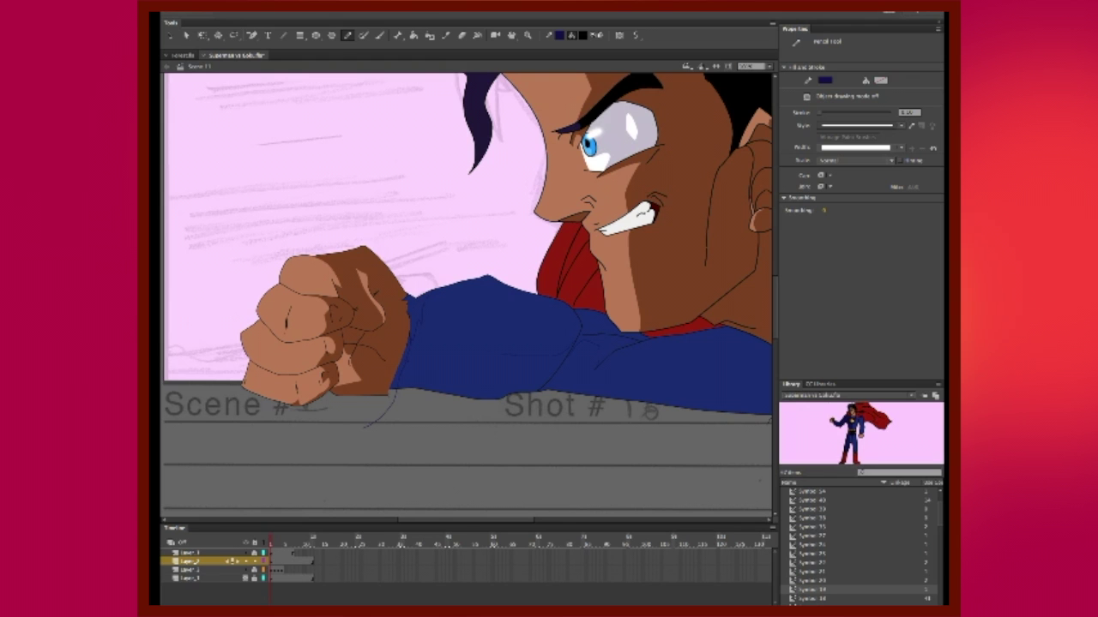
{"action": "scroll", "coordinate": [466, 249], "scroll_direction": "right", "scroll_amount": 3}
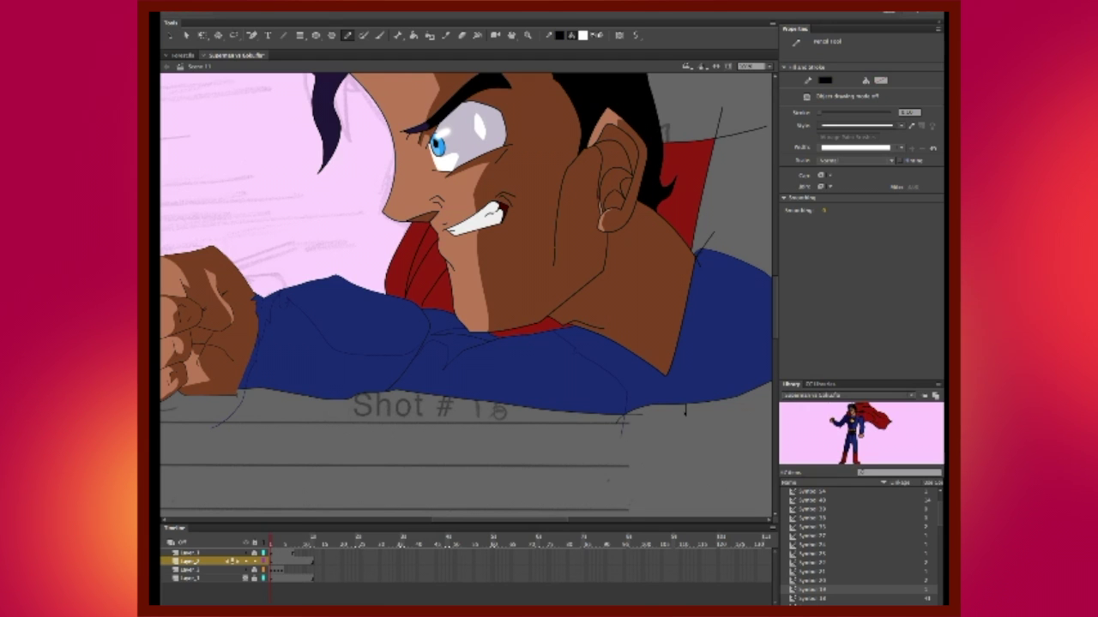
{"action": "key", "text": "k"}
{"action": "left_click", "coordinate": [558, 368]}
Compare the arm with and without the dark blue shading by undoing and redoing the fills.
{"action": "key", "text": "ctrl+z"}
{"action": "key", "text": "ctrl+z"}
{"action": "key", "text": "ctrl+y"}
{"action": "key", "text": "ctrl+z"}
{"action": "key", "text": "ctrl+y"}
{"action": "key", "text": "ctrl+z"}
{"action": "key", "text": "ctrl+z"}
{"action": "key", "text": "ctrl+y"}
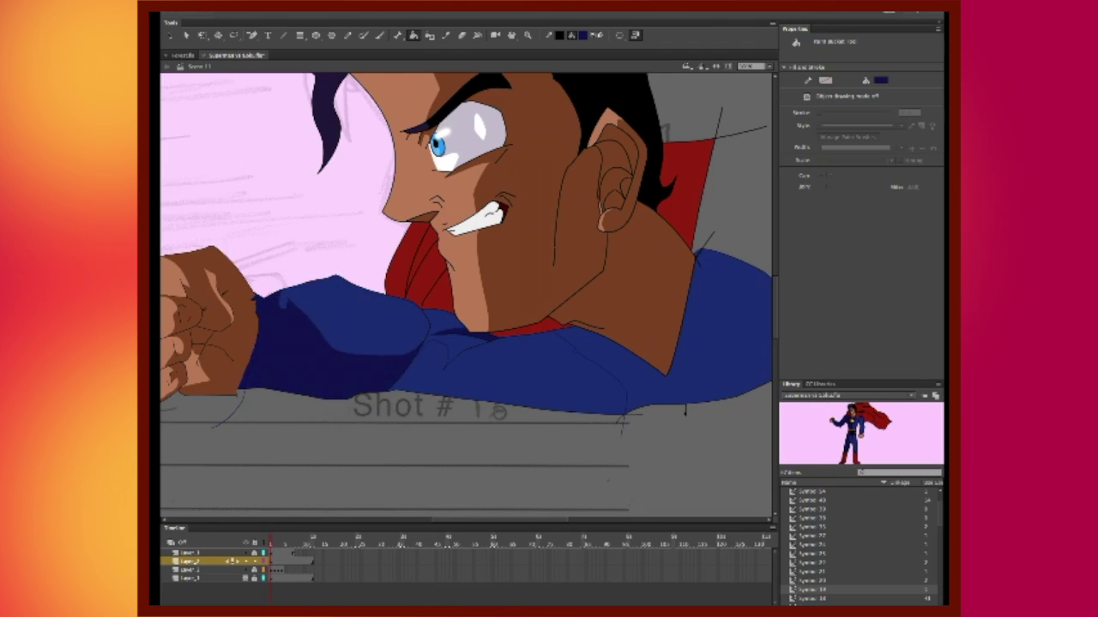
{"action": "key", "text": "ctrl+y"}
Clip the view to the stage and move the arm artwork up so the forearm extends from behind the face.
{"action": "key", "text": "ctrl+minus"}
{"action": "key", "text": "ctrl+shift+w"}
{"action": "key", "text": "v"}
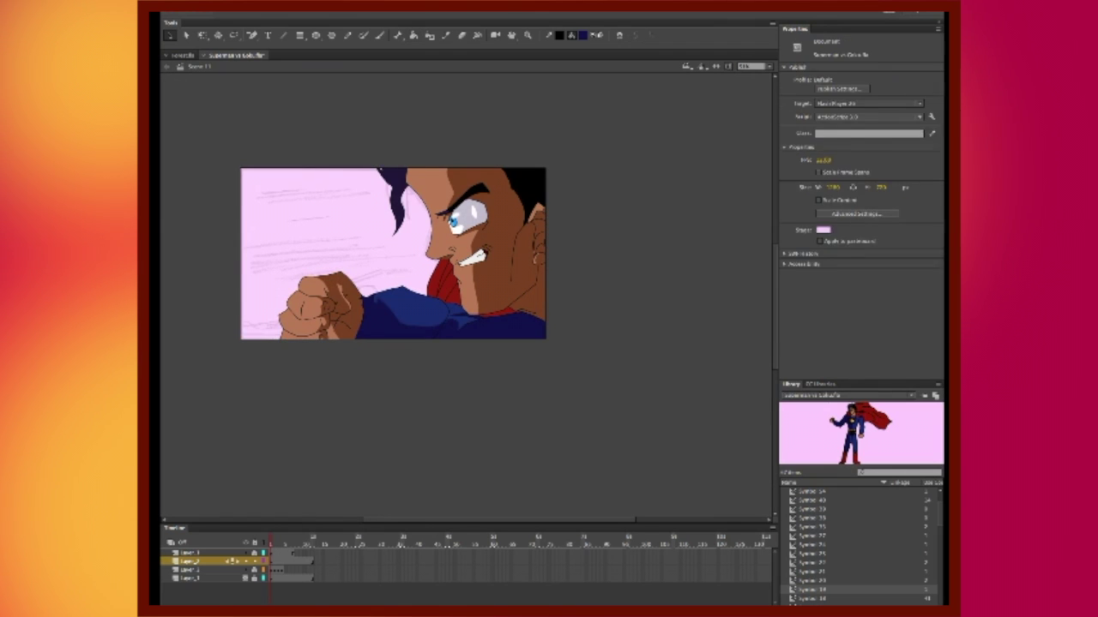
{"action": "left_click_drag", "start_coordinate": [298, 284], "coordinate": [221, 251]}
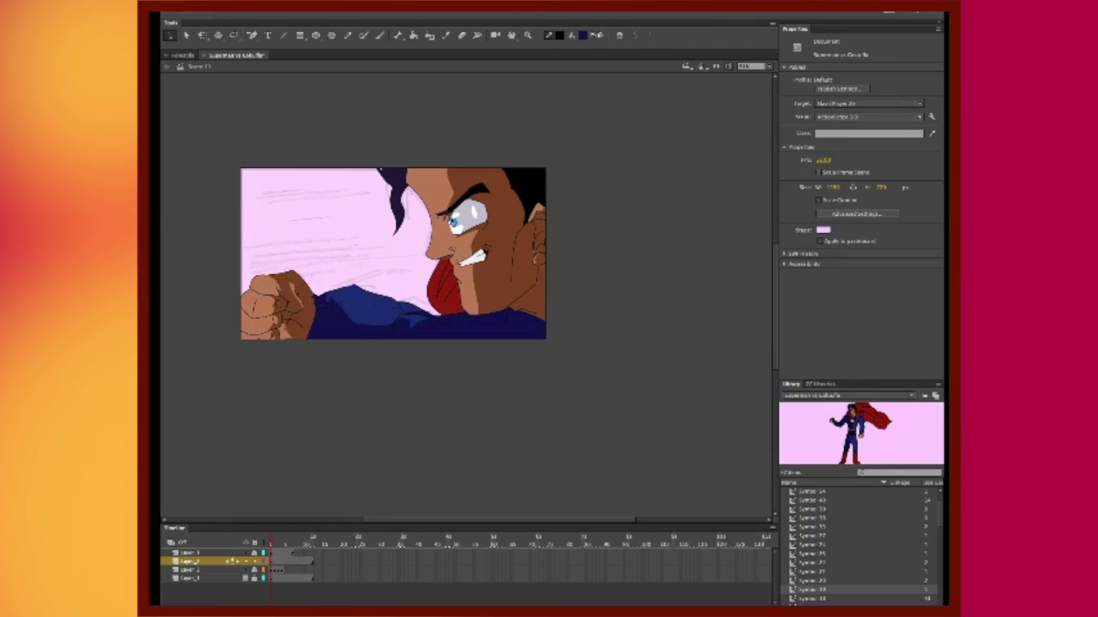
{"action": "mouse_move", "coordinate": [339, 244]}
{"action": "left_mouse_down"}
{"action": "mouse_move", "coordinate": [360, 253]}
{"action": "mouse_move", "coordinate": [355, 206]}
{"action": "mouse_move", "coordinate": [347, 260]}
{"action": "left_mouse_up"}
Fill the small gap along the lower edge of the cuff with the dark blue shadow colour.
{"action": "key", "text": "ctrl+="}
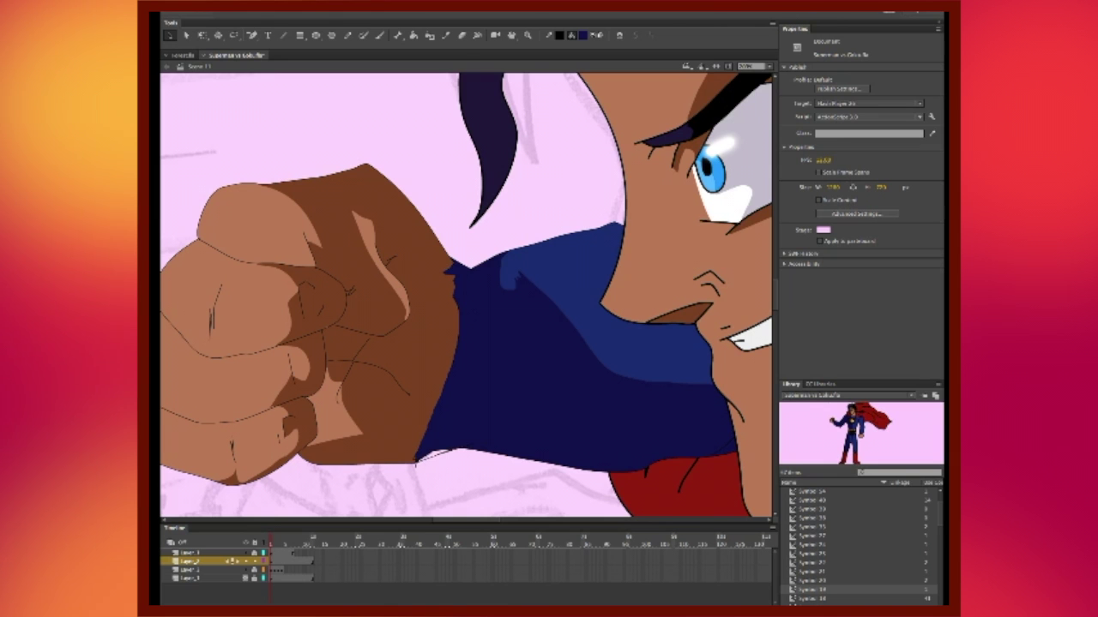
{"action": "key", "text": "k"}
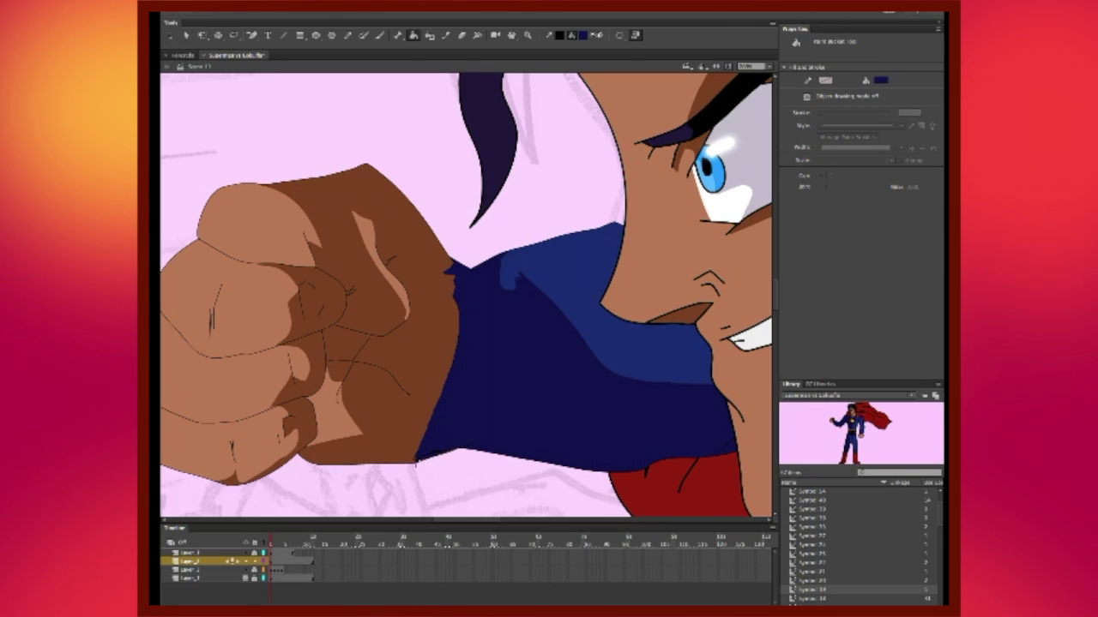
{"action": "key", "text": "ctrl+1"}
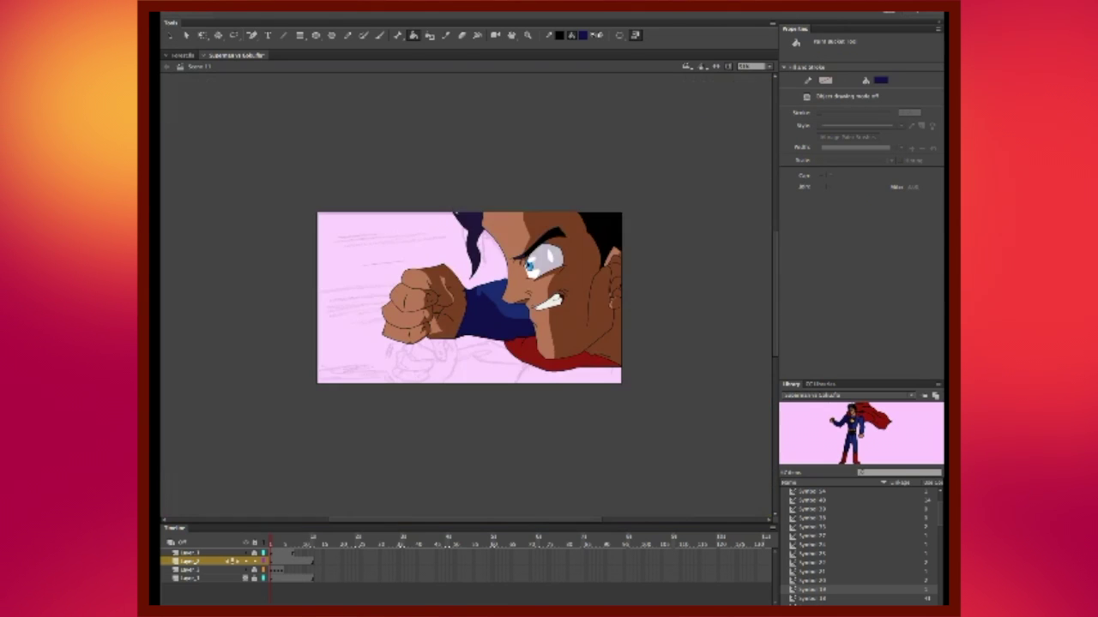